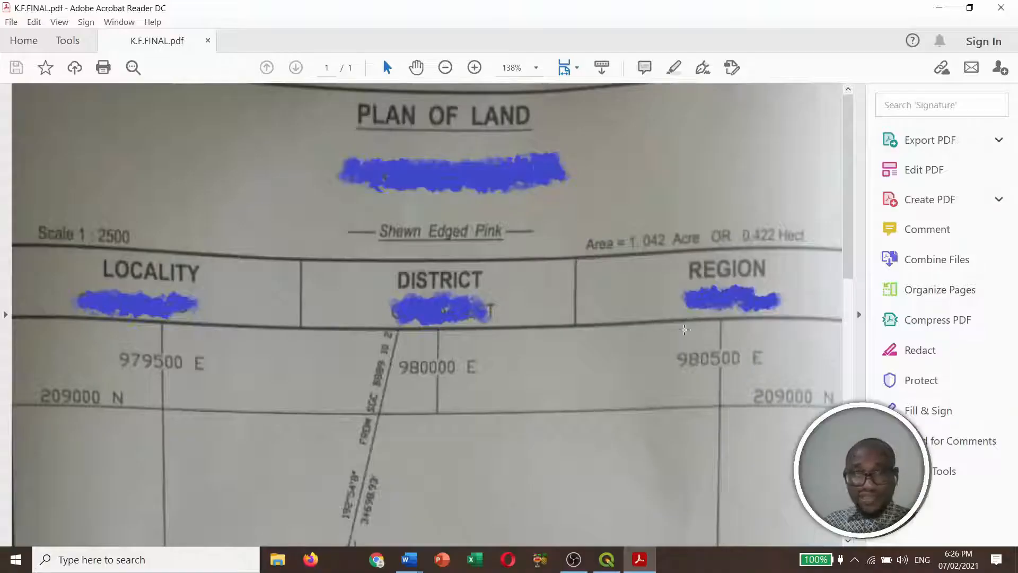
# Examine the grid coordinates and parcel boundary on the land plan in K.F.FINAL.pdf, and close the file.
pyautogui.scroll(-1, 672, 357)
pyautogui.scroll(-15, 672, 357)
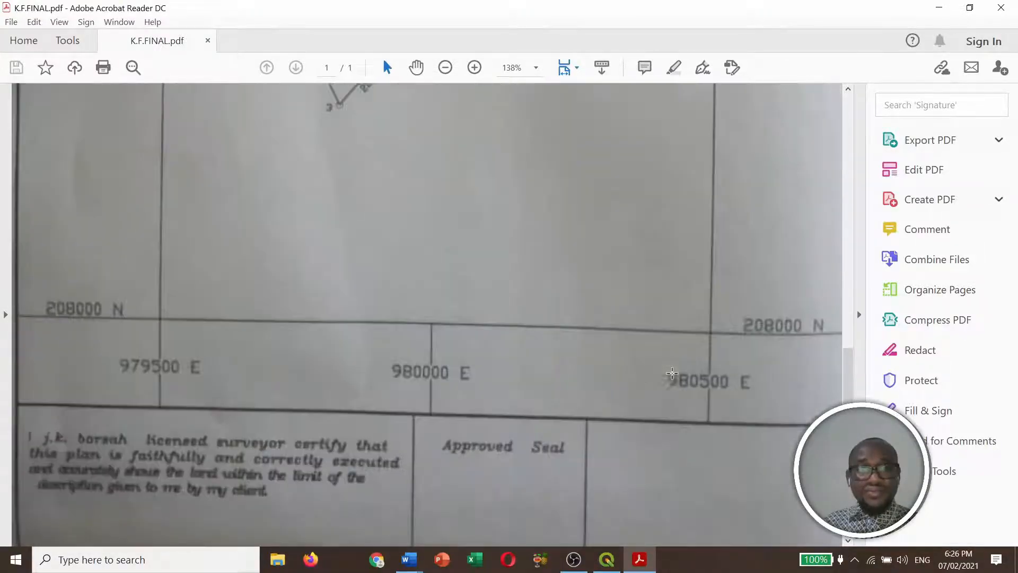
pyautogui.scroll(15, 672, 371)
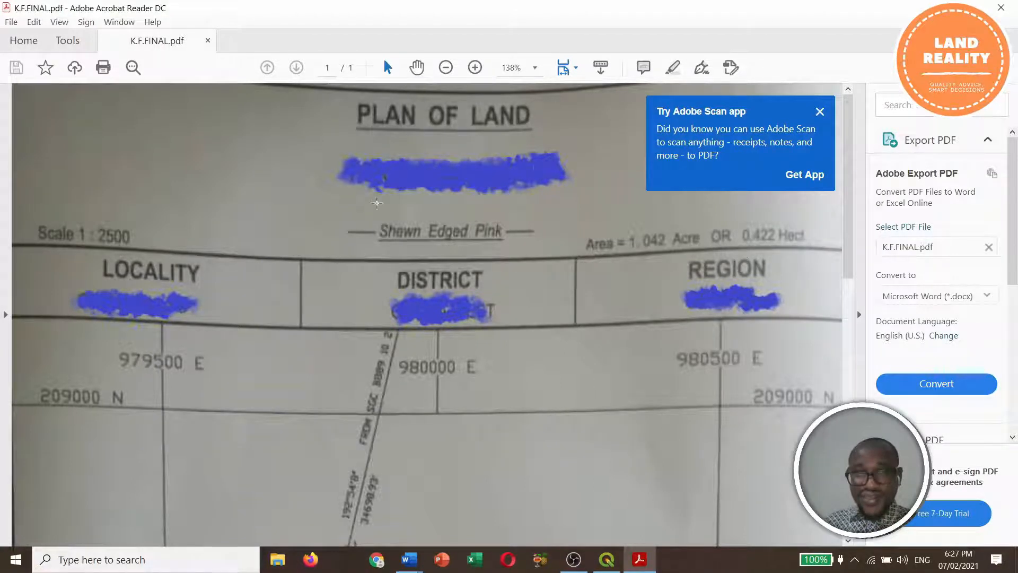
pyautogui.scroll(-3, 594, 334)
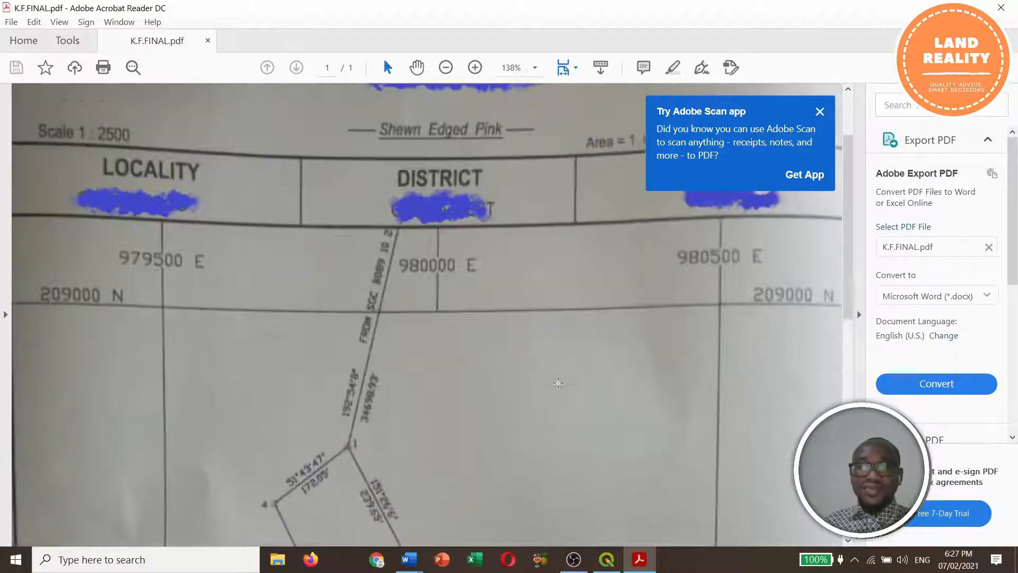
pyautogui.scroll(1, 161, 257)
pyautogui.scroll(2, 162, 257)
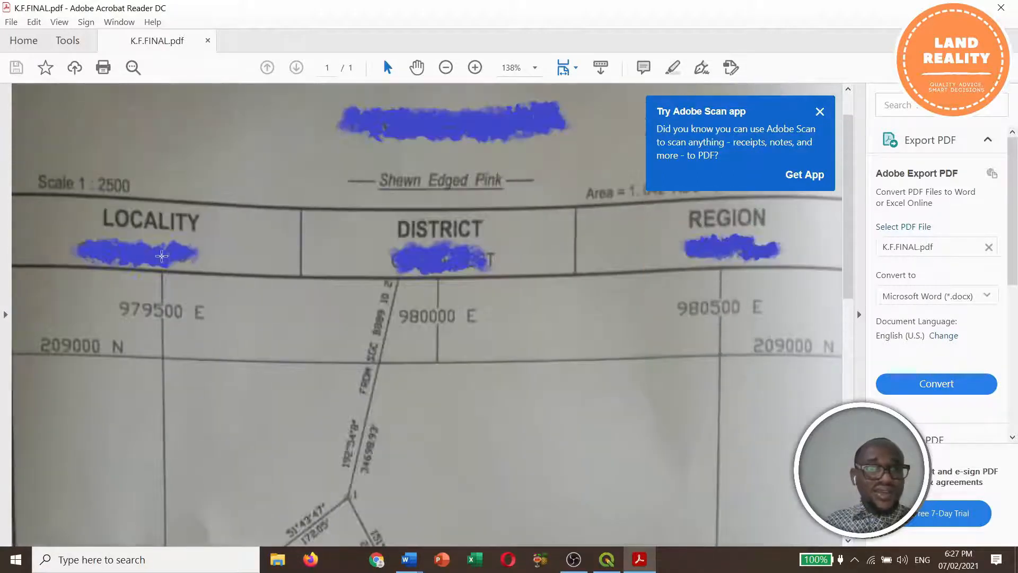
pyautogui.scroll(-3, 162, 257)
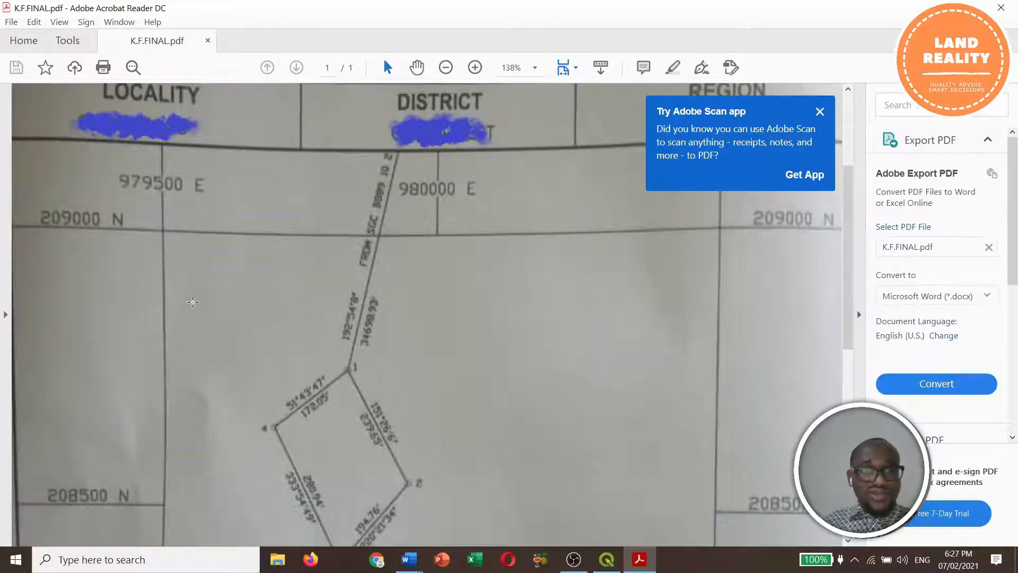
pyautogui.scroll(3, 202, 322)
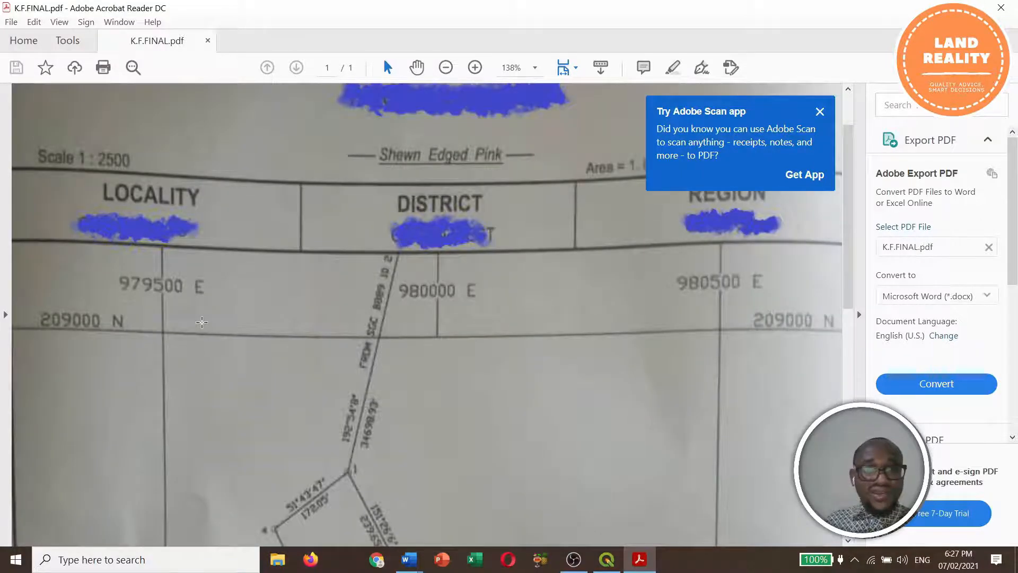
pyautogui.scroll(-12, 200, 322)
pyautogui.scroll(-4, 546, 317)
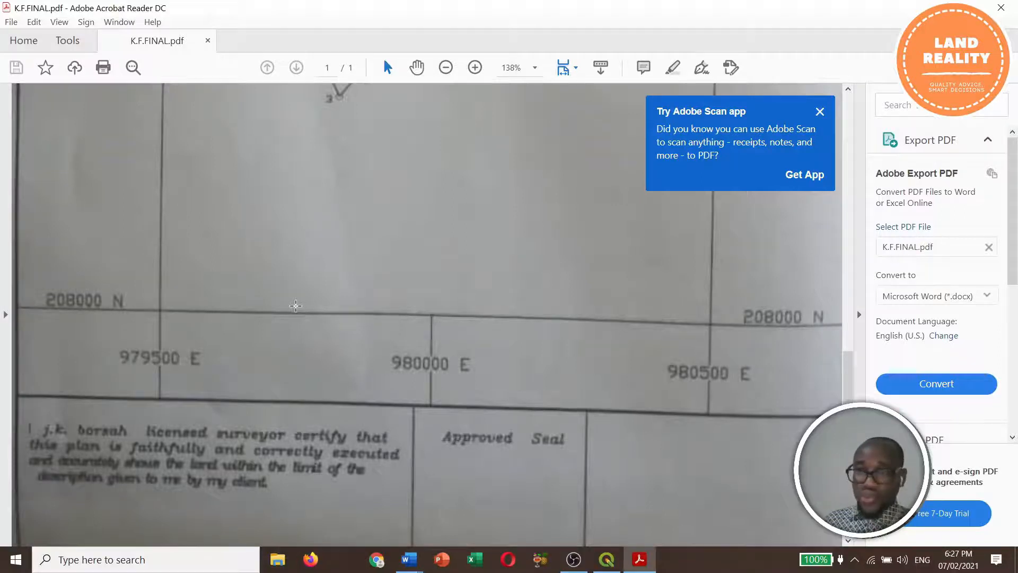
pyautogui.click(1001, 8)
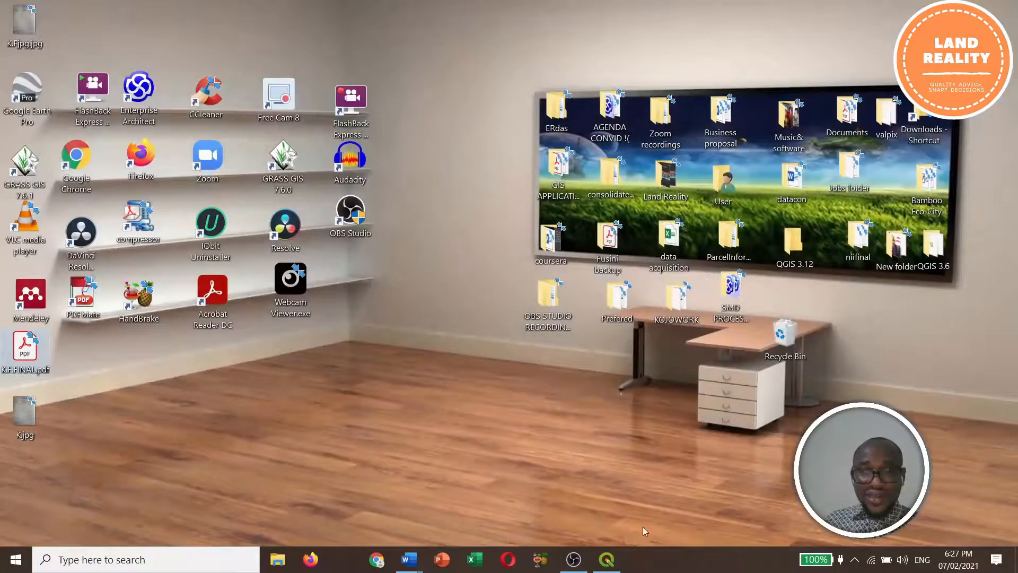
# Switch to QGIS and search all plugins for "GEORE" to check whether Georeferencer GDAL is enabled.
pyautogui.click(615, 558)
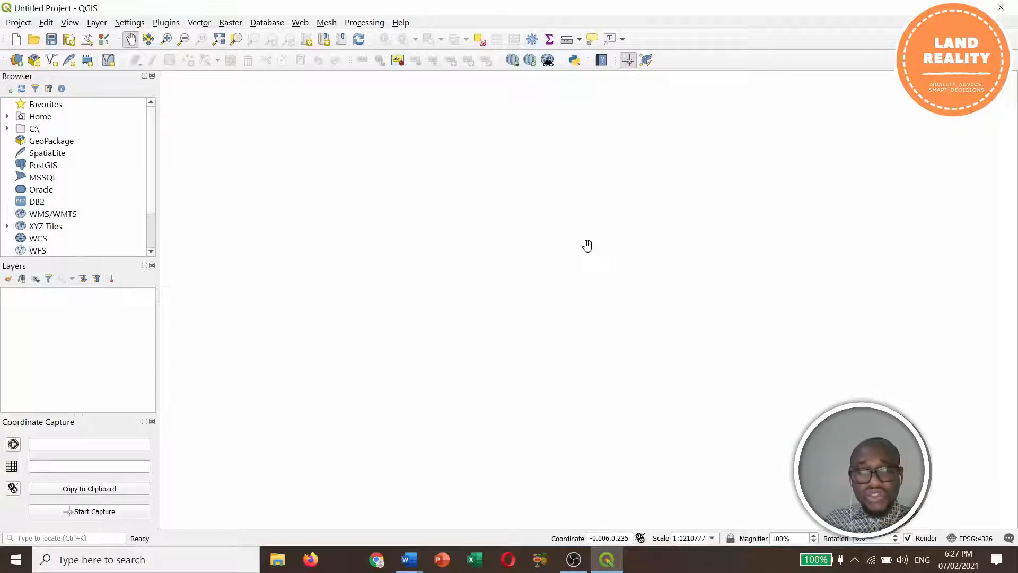
pyautogui.click(166, 22)
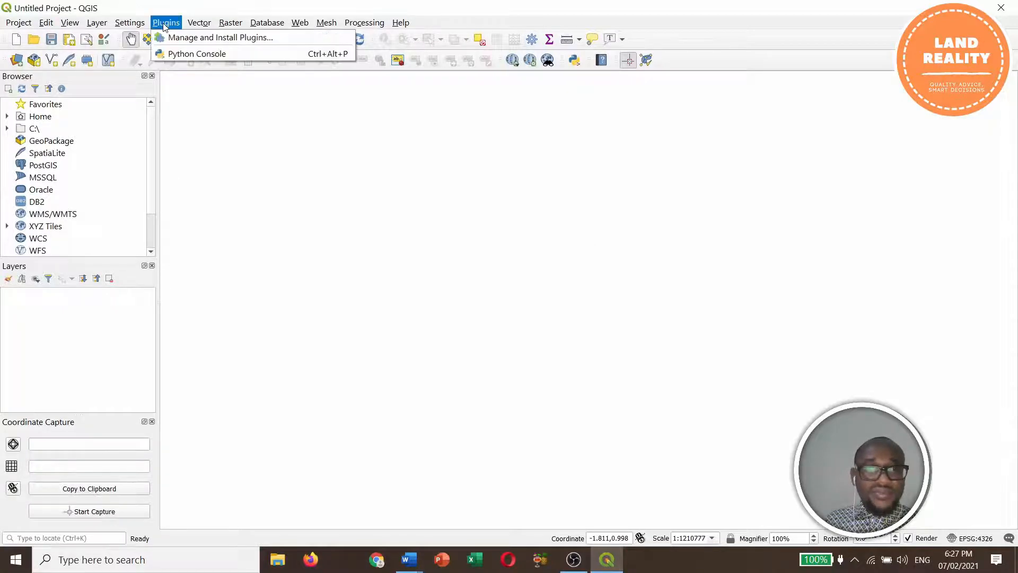
pyautogui.click(195, 38)
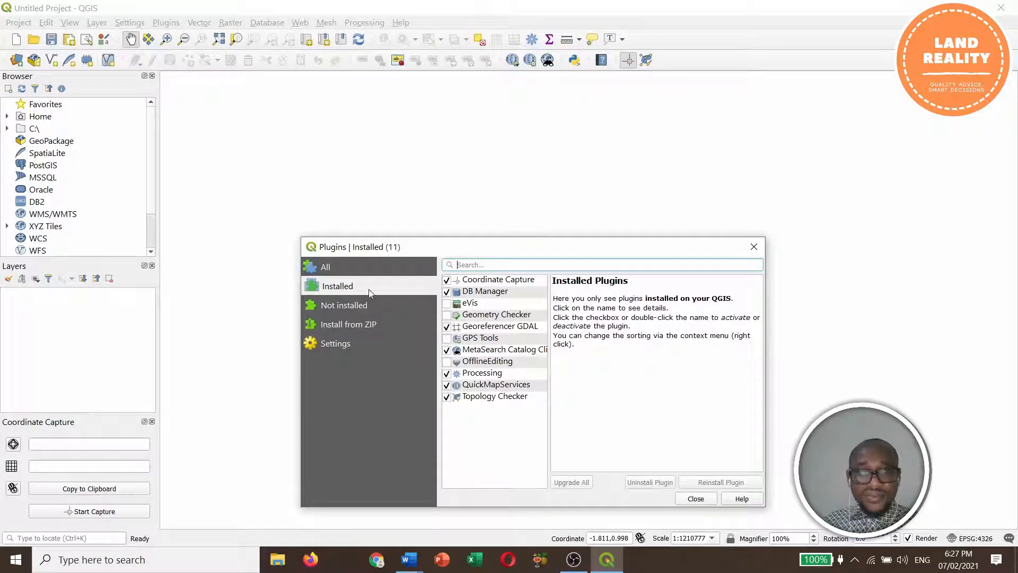
pyautogui.click(332, 266)
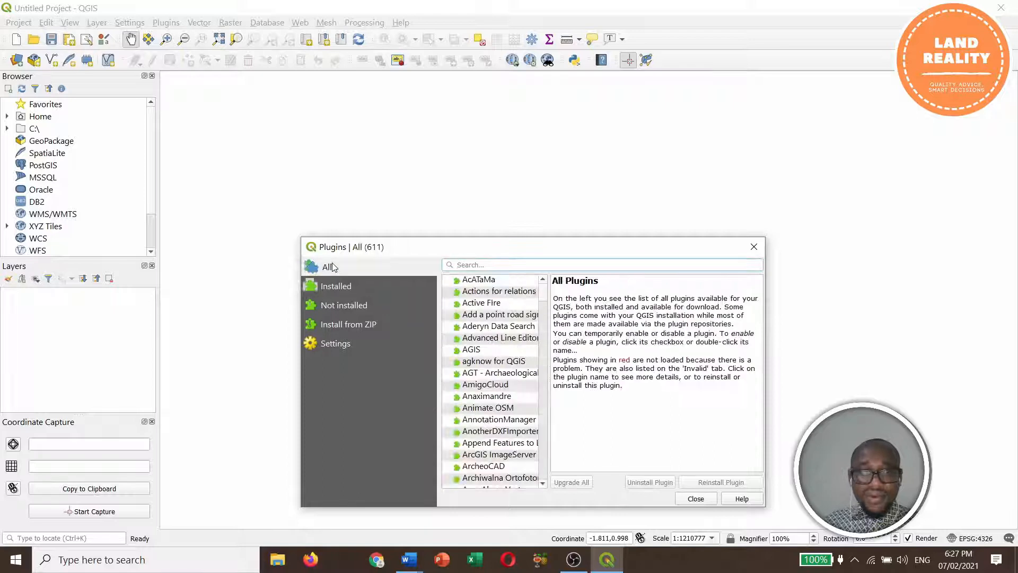
pyautogui.click(492, 264)
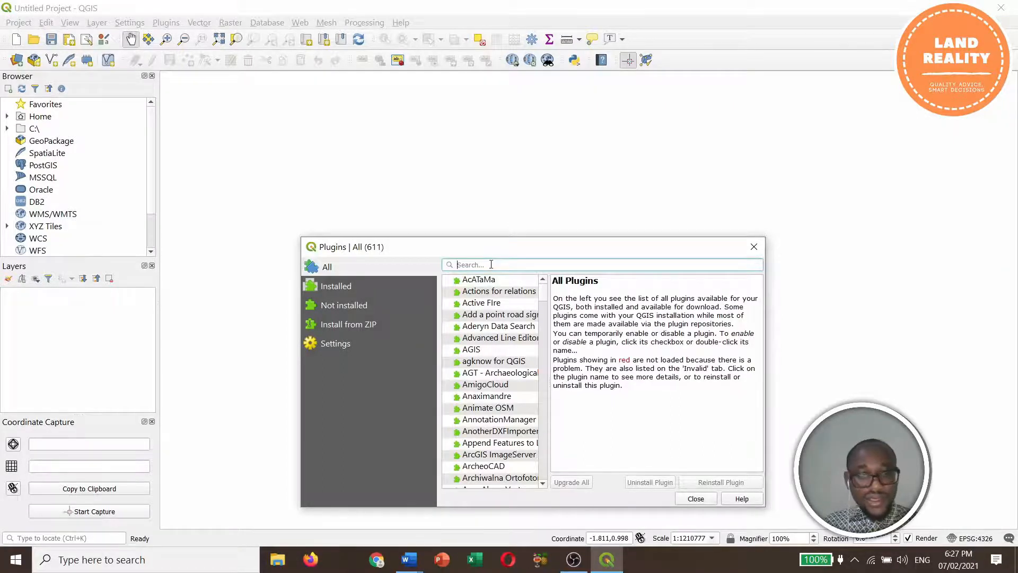
pyautogui.write('GE')
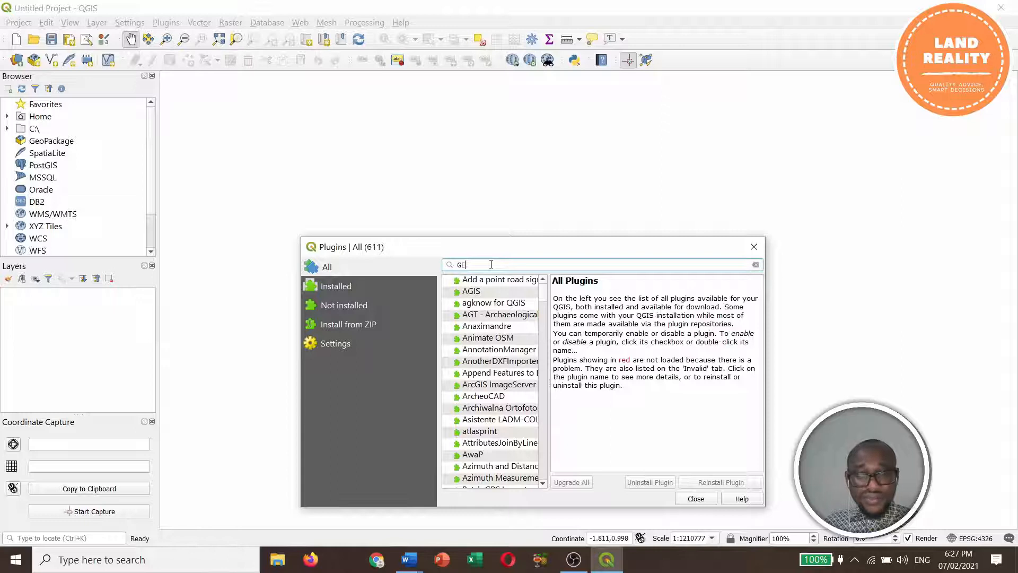
pyautogui.write('ORE')
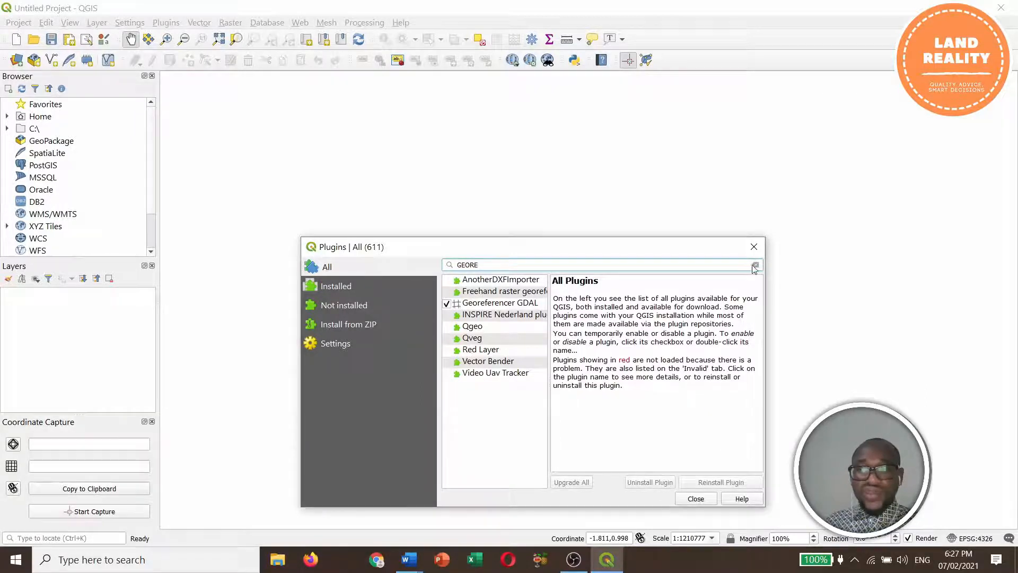
pyautogui.click(754, 248)
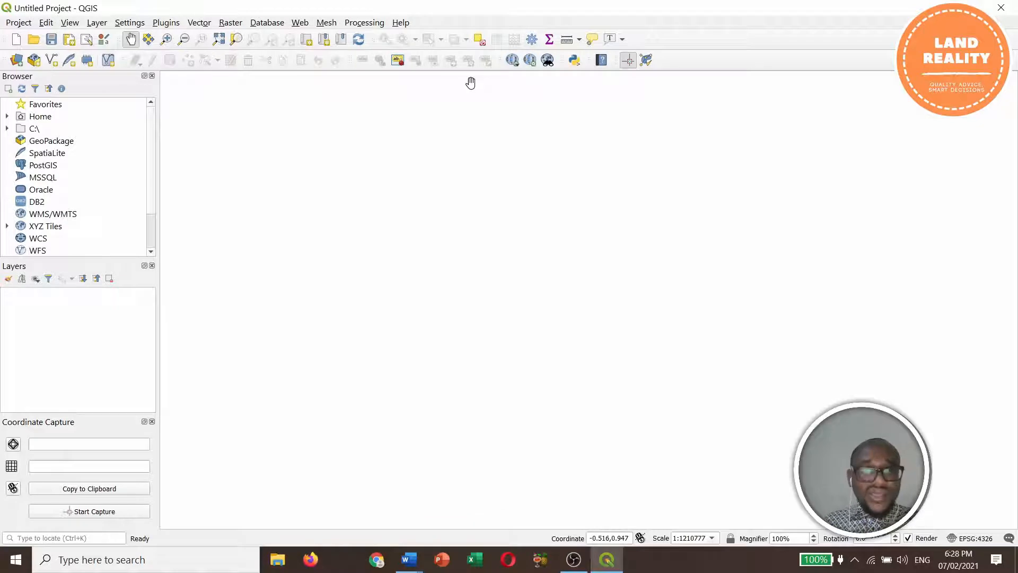
# Open the raster Georeferencer and its transformation settings.
pyautogui.click(225, 24)
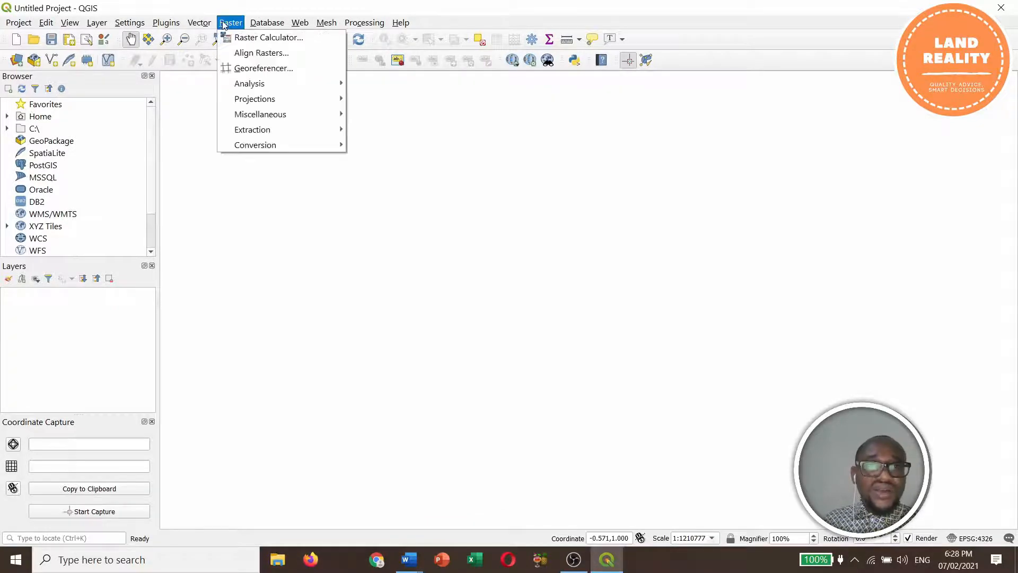
pyautogui.click(264, 68)
pyautogui.click(280, 67)
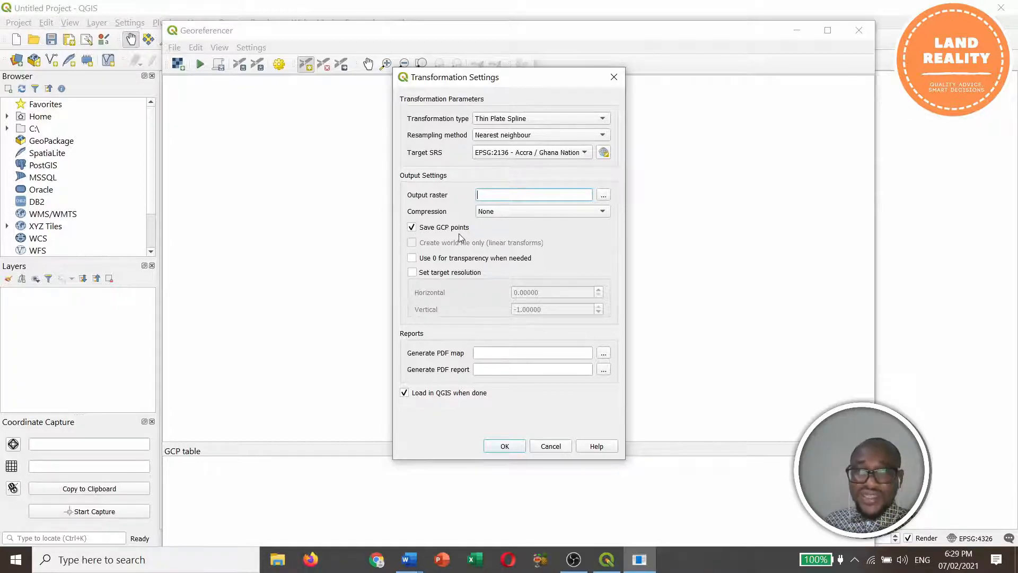
# Confirm the Thin Plate Spline, EPSG:2136 transformation settings with saving of GCP points and loading in QGIS when done both enabled.
pyautogui.click(404, 393)
pyautogui.click(404, 393)
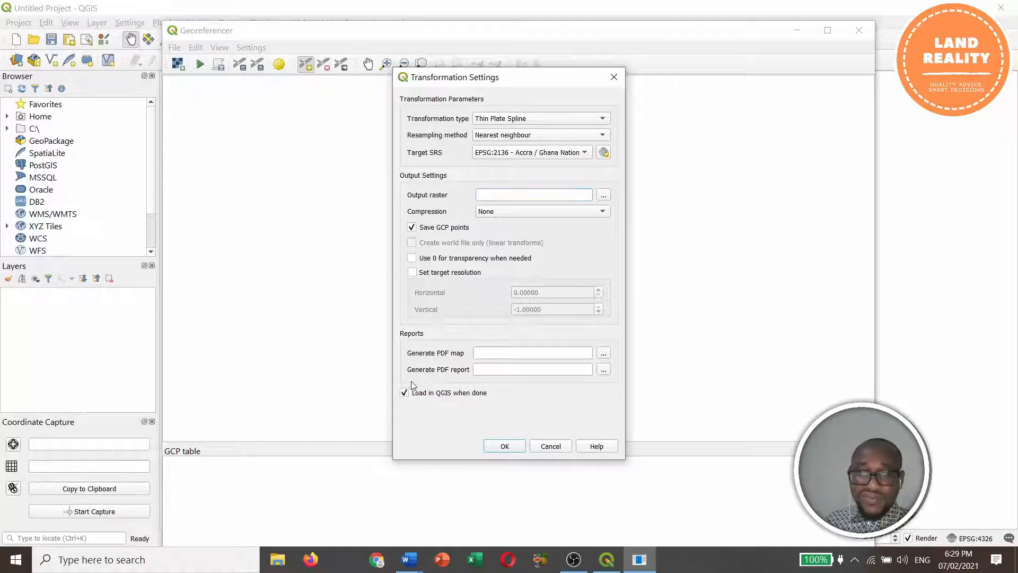
pyautogui.click(411, 228)
pyautogui.click(411, 227)
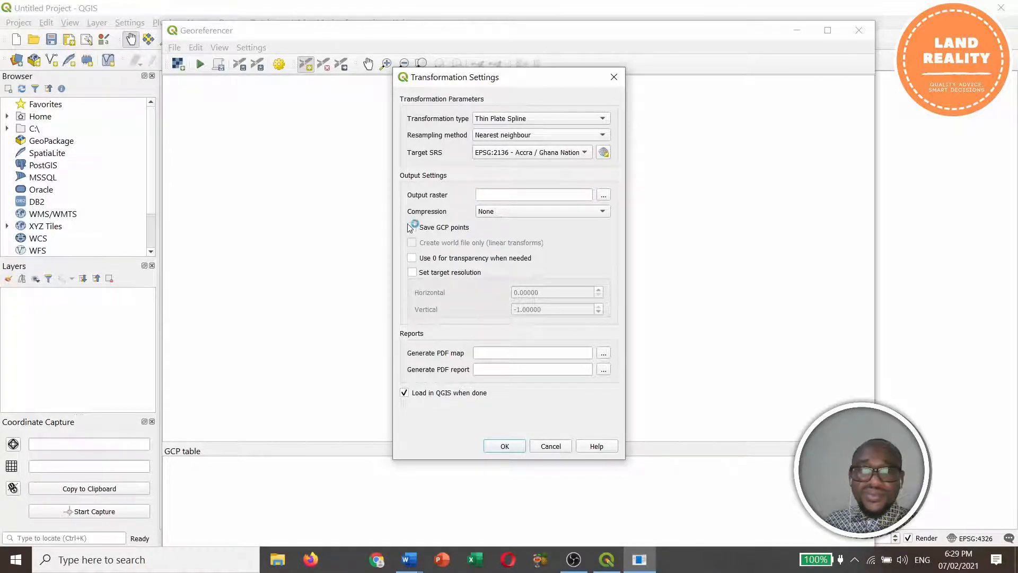
pyautogui.click(505, 448)
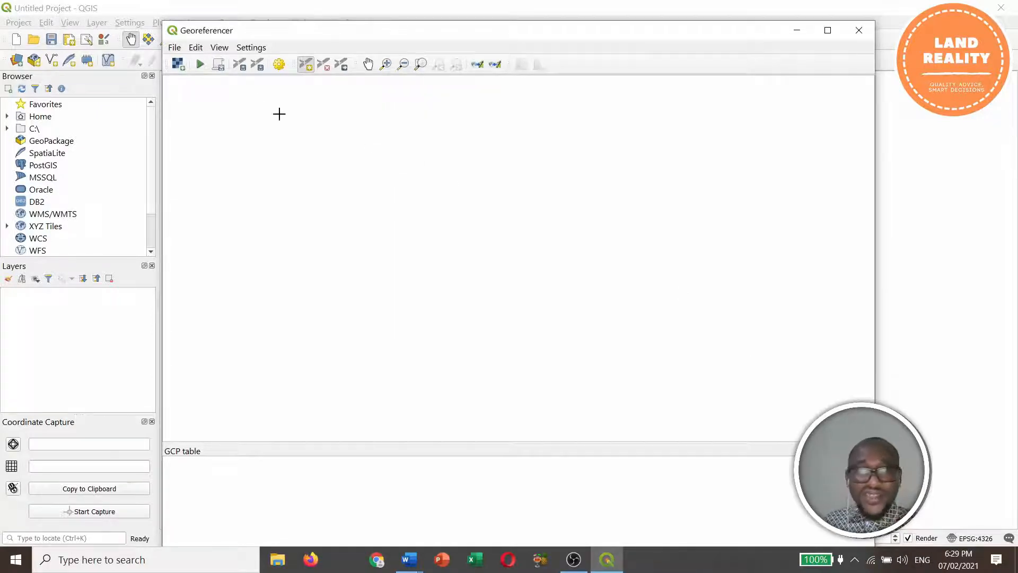
# Load K.F.FINAL.pdf from the Desktop as the raster to georeference.
pyautogui.click(179, 64)
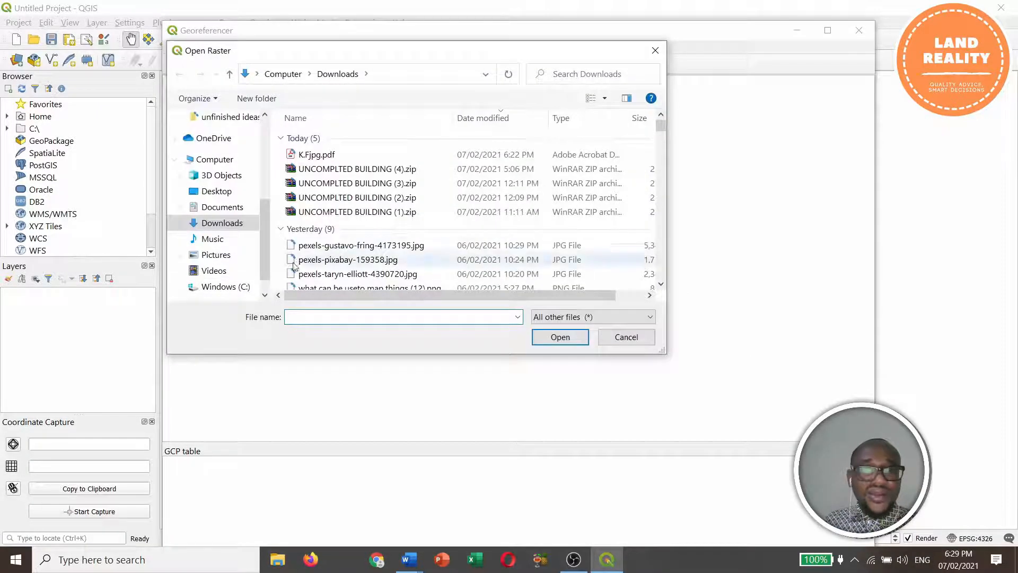
pyautogui.moveTo(263, 237); pyautogui.dragTo(269, 133)
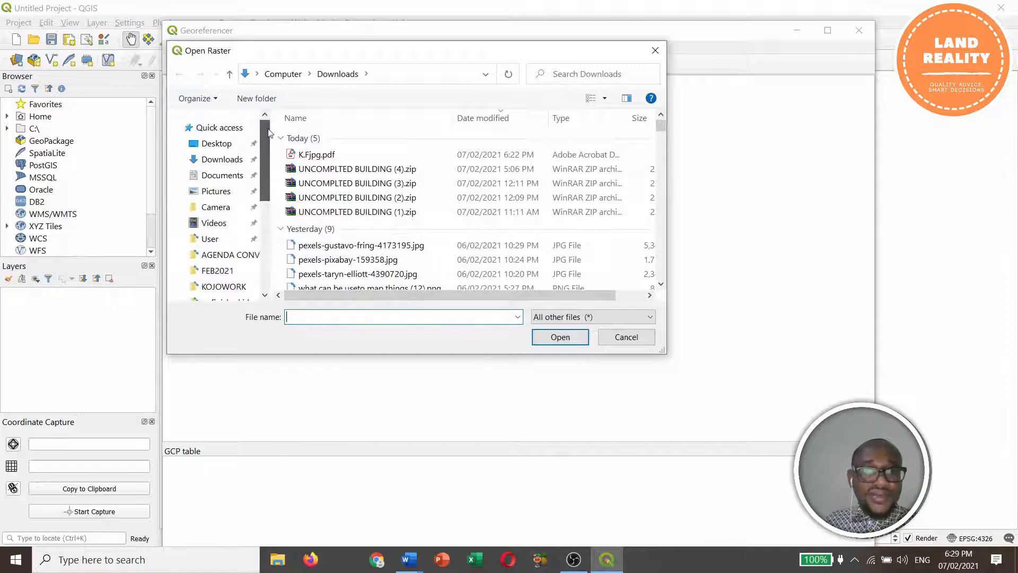
pyautogui.click(210, 144)
pyautogui.click(324, 186)
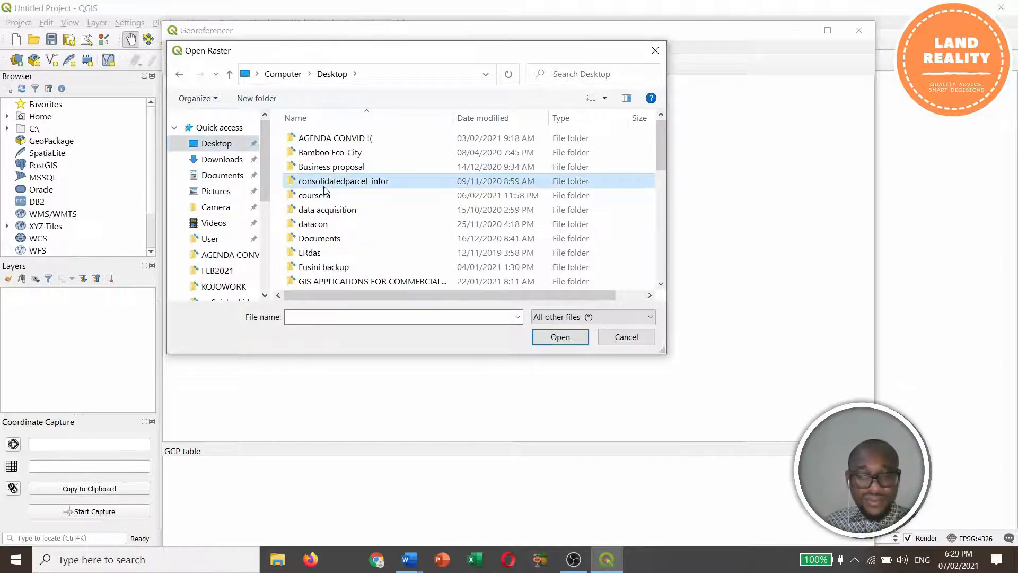
pyautogui.press('k')
pyautogui.press('k')
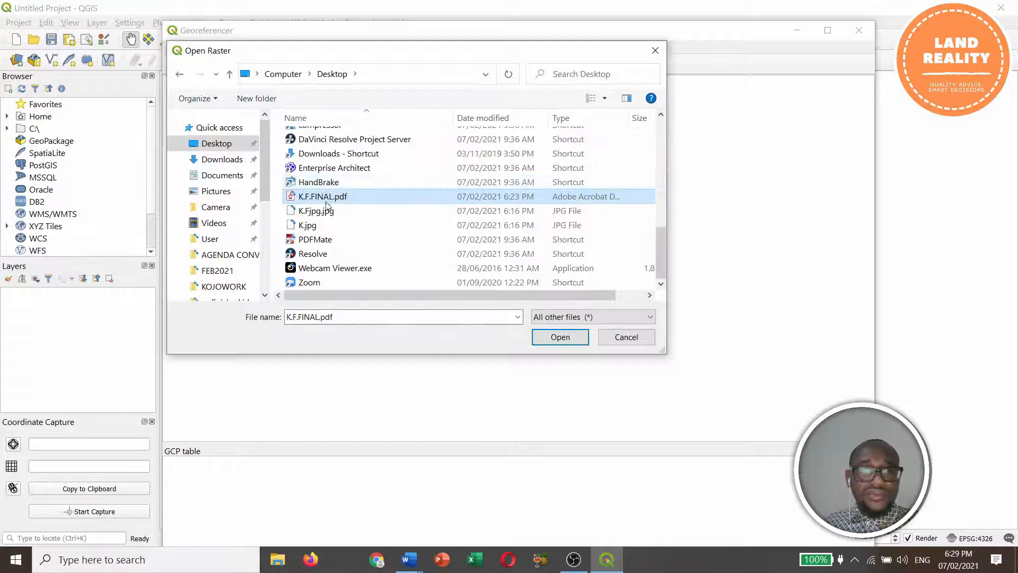
pyautogui.click(331, 198)
pyautogui.click(554, 340)
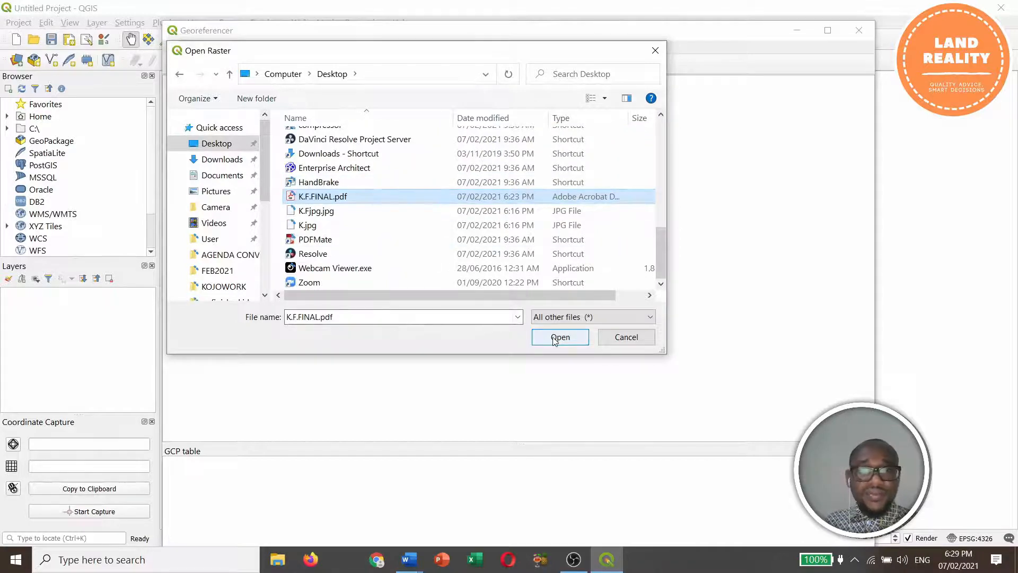
pyautogui.click(555, 338)
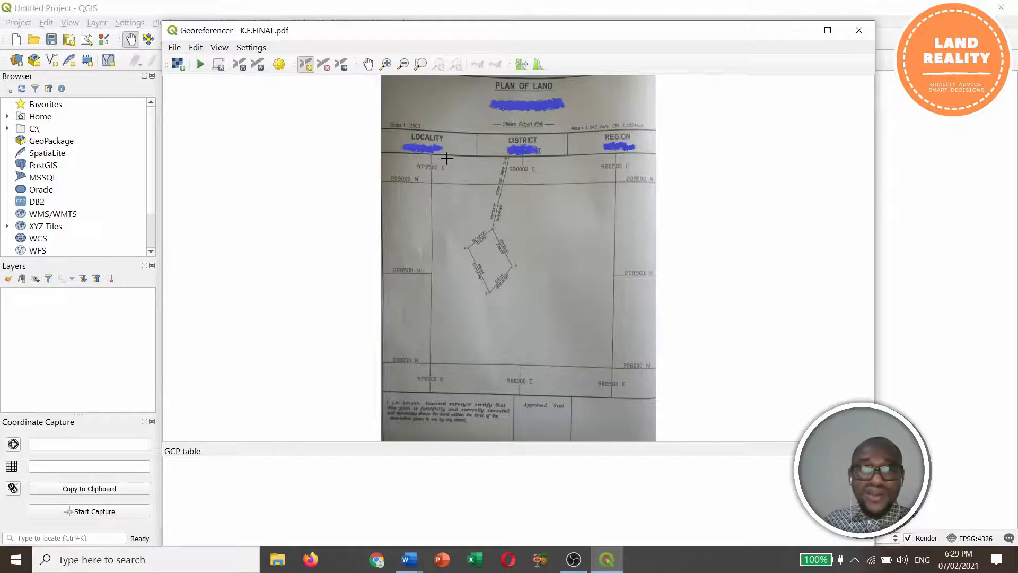
# Add a ground control point on the plan exactly where the 979500 E and 209000 N grid lines cross.
pyautogui.scroll(2, 439, 151)
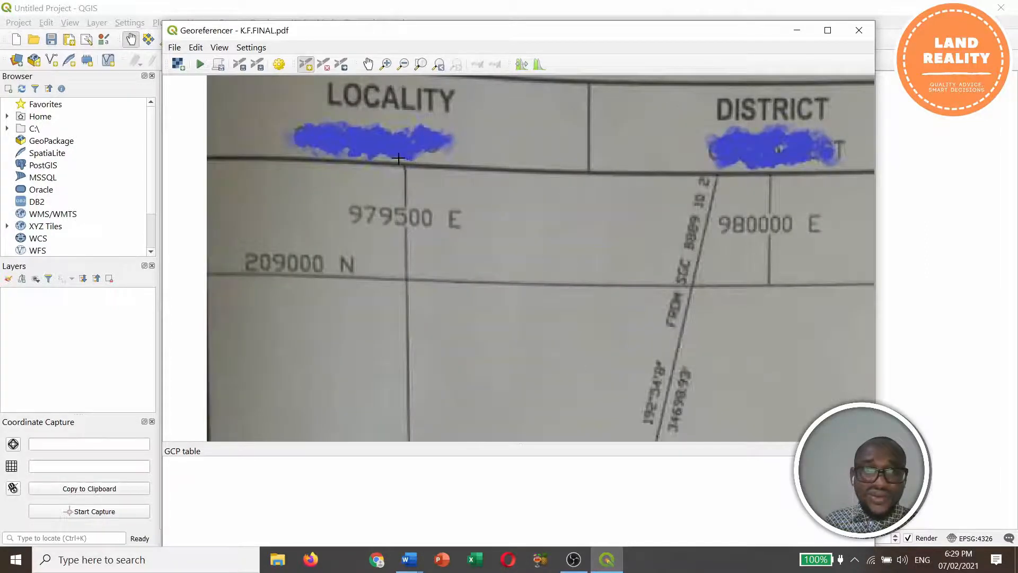
pyautogui.scroll(2, 399, 162)
pyautogui.scroll(-3, 507, 194)
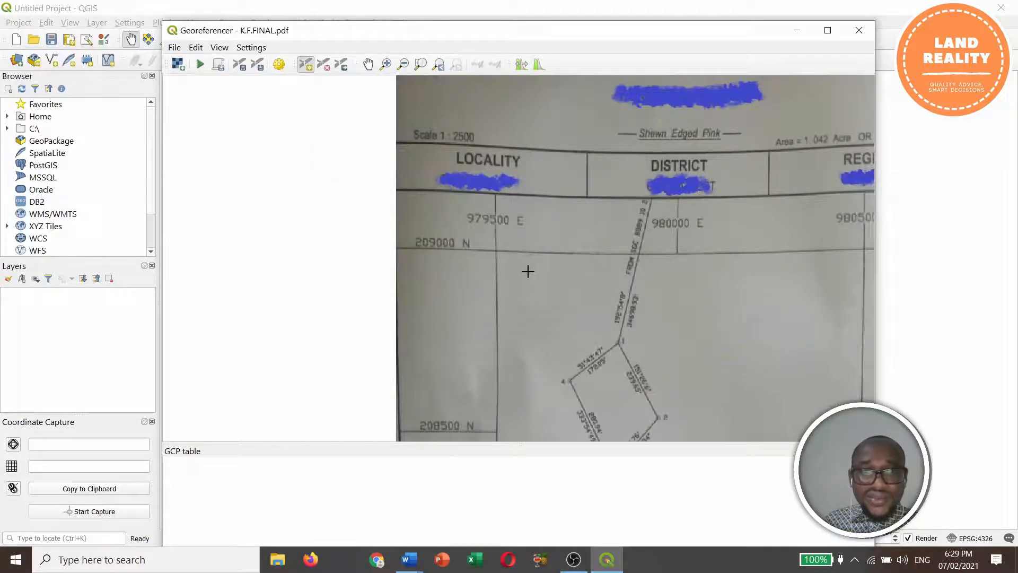
pyautogui.scroll(-2, 543, 251)
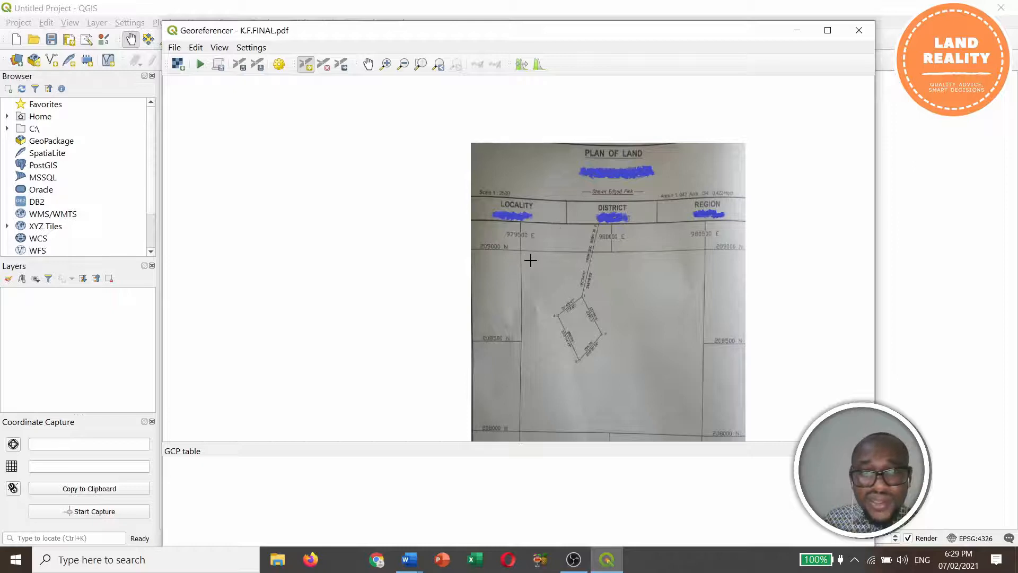
pyautogui.scroll(4, 530, 260)
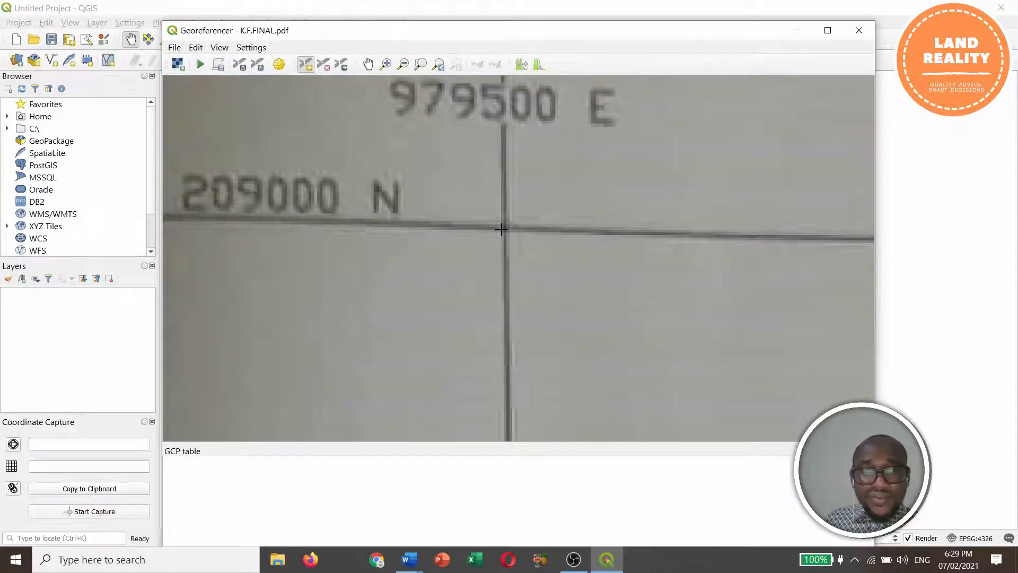
pyautogui.scroll(3, 501, 229)
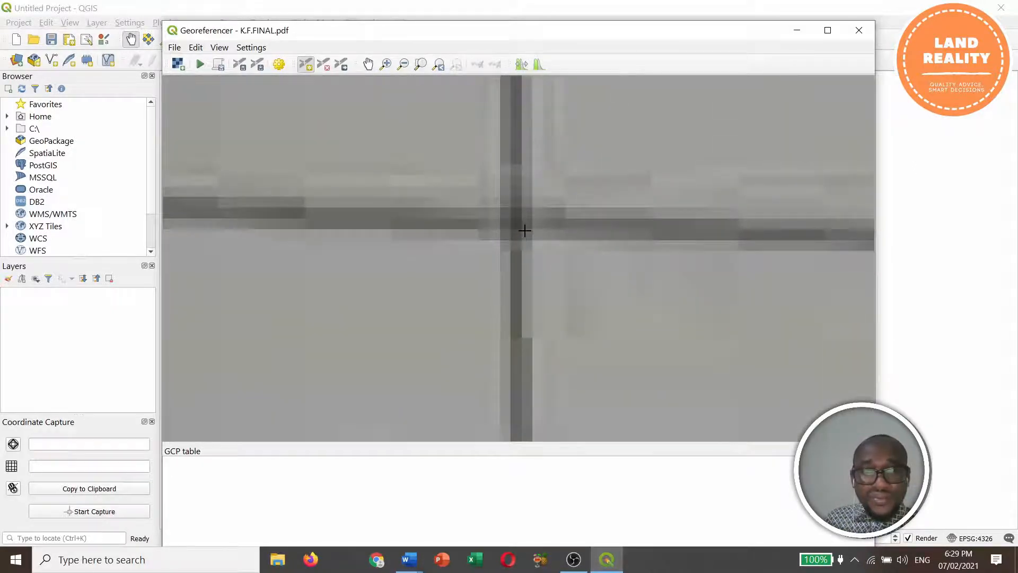
pyautogui.click(511, 211)
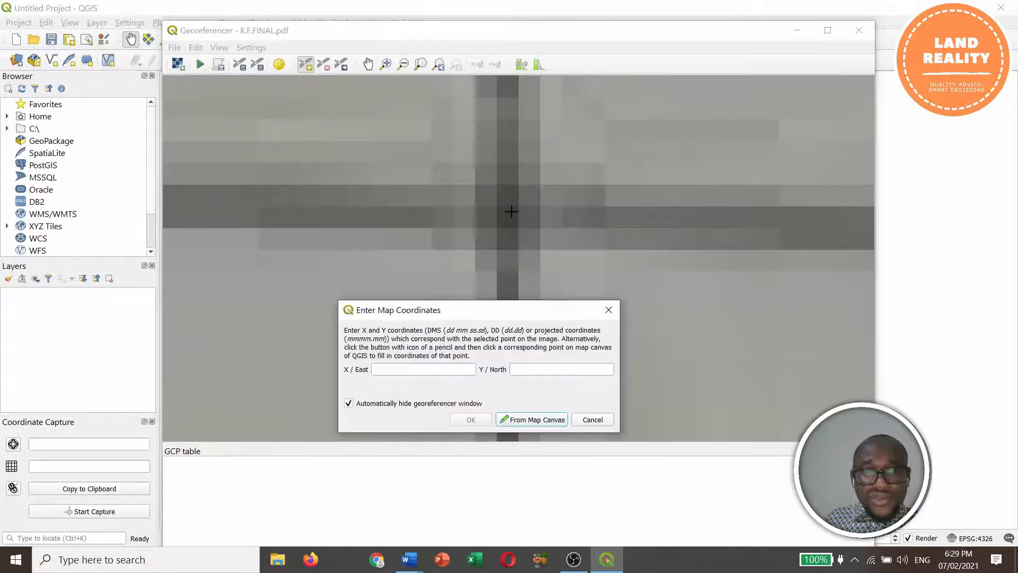
# Give the first control point the map coordinates X/East 979500 and Y/North 209000.
pyautogui.scroll(-4, 511, 211)
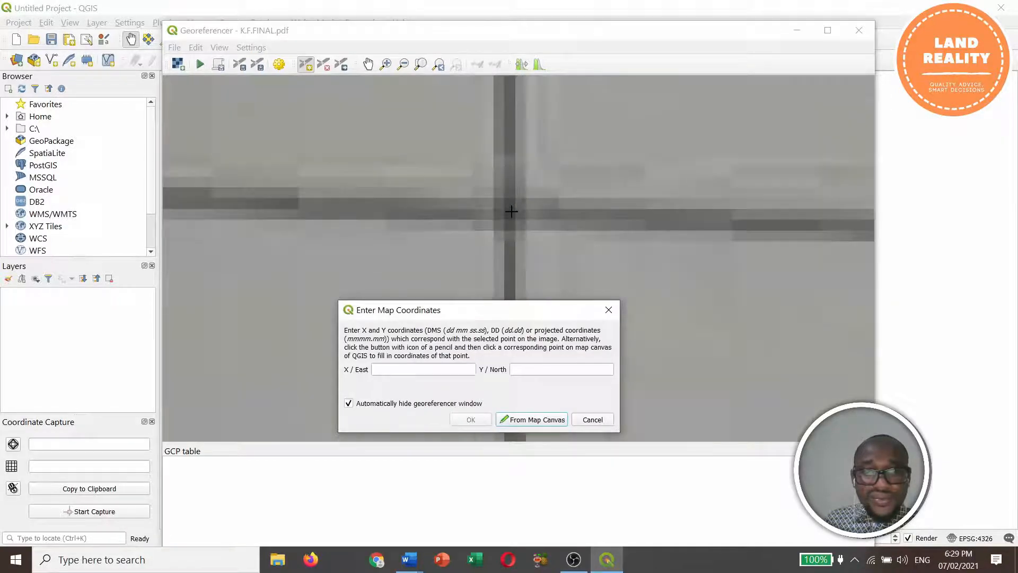
pyautogui.scroll(-2, 512, 211)
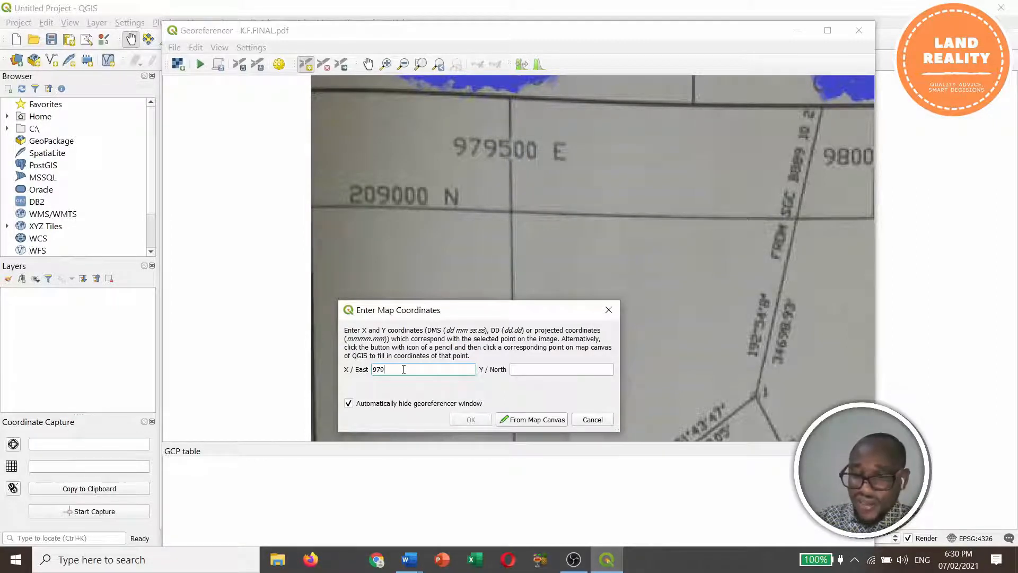
pyautogui.write('500')
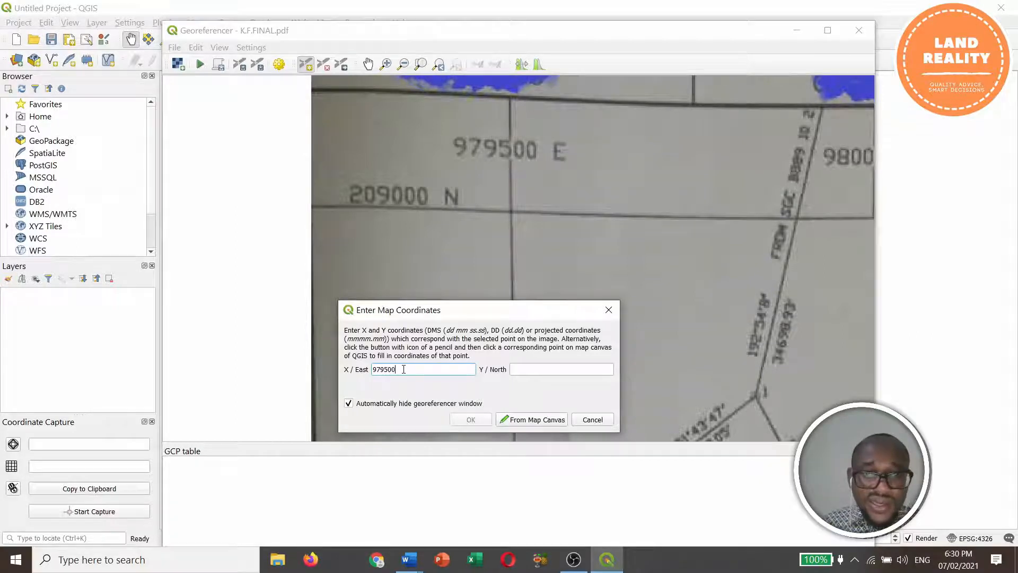
pyautogui.click(541, 371)
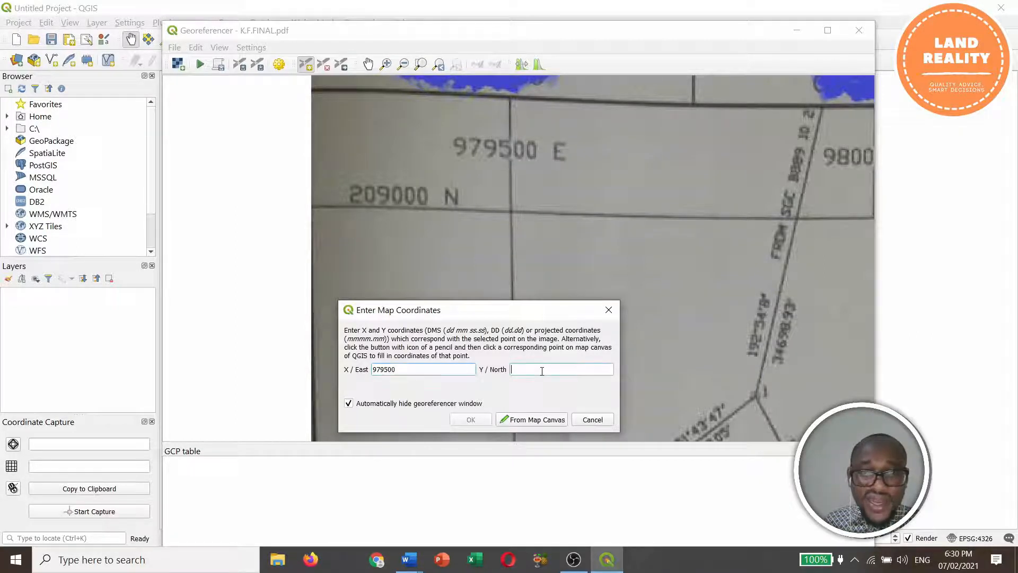
pyautogui.write('209')
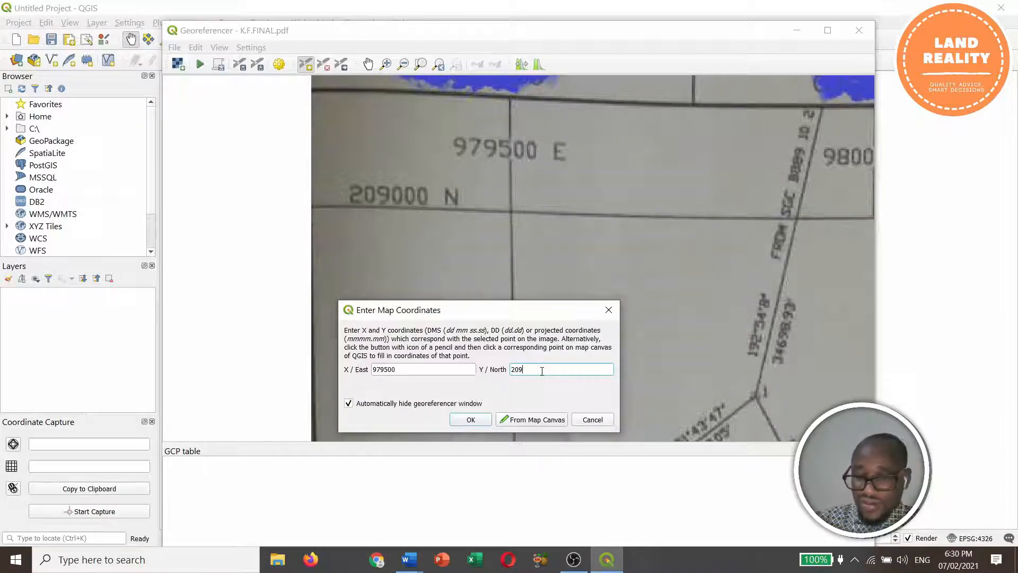
pyautogui.write('000')
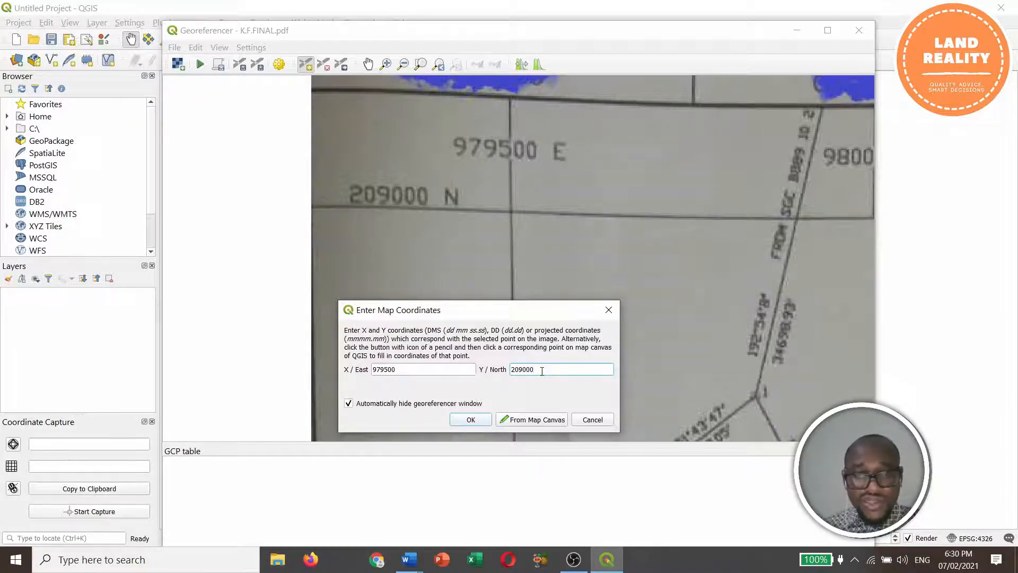
pyautogui.click(470, 420)
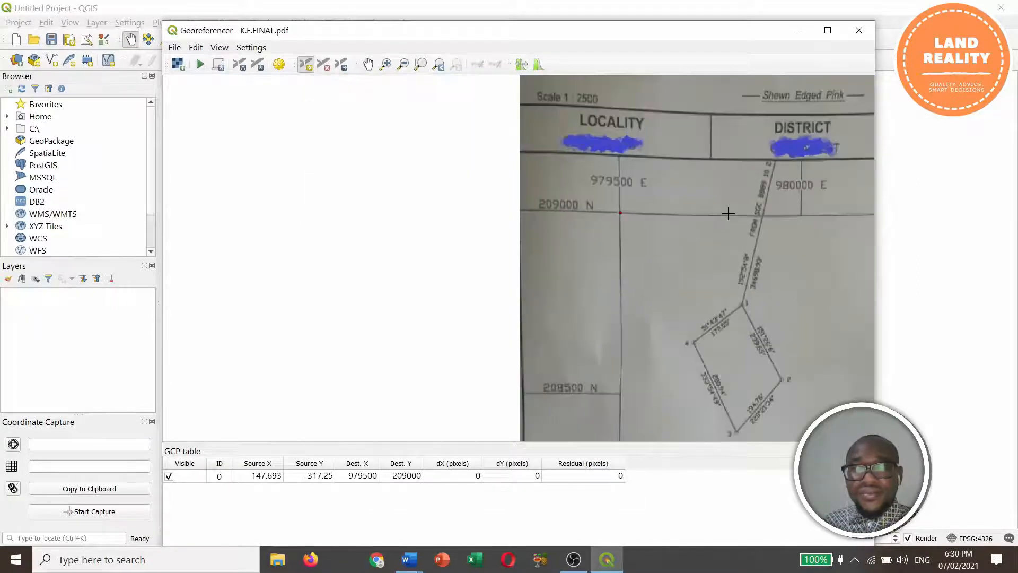
# Add a second ground control point exactly where the 980500 E and 209000 N grid lines cross.
pyautogui.scroll(-1, 729, 212)
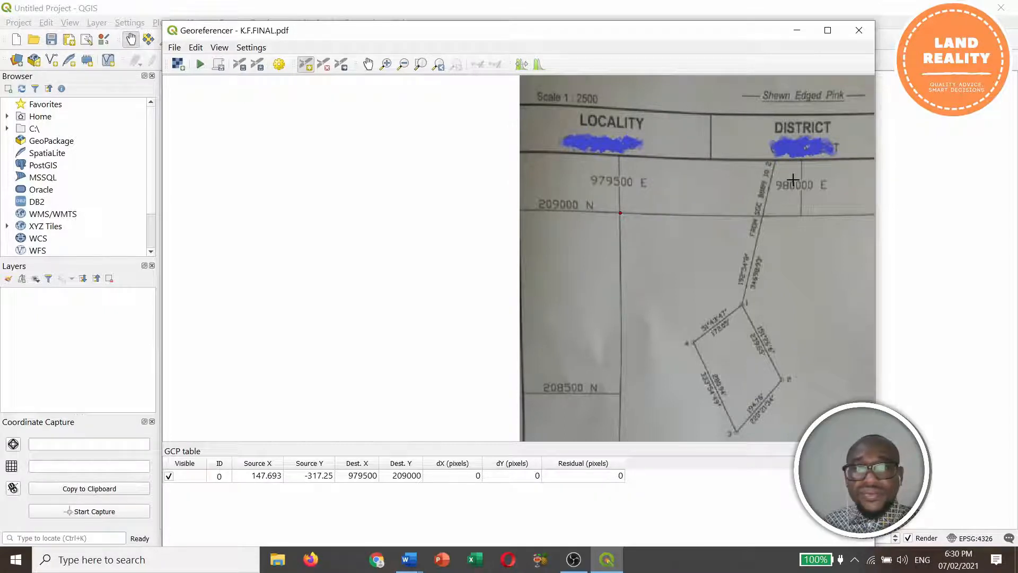
pyautogui.scroll(1, 751, 179)
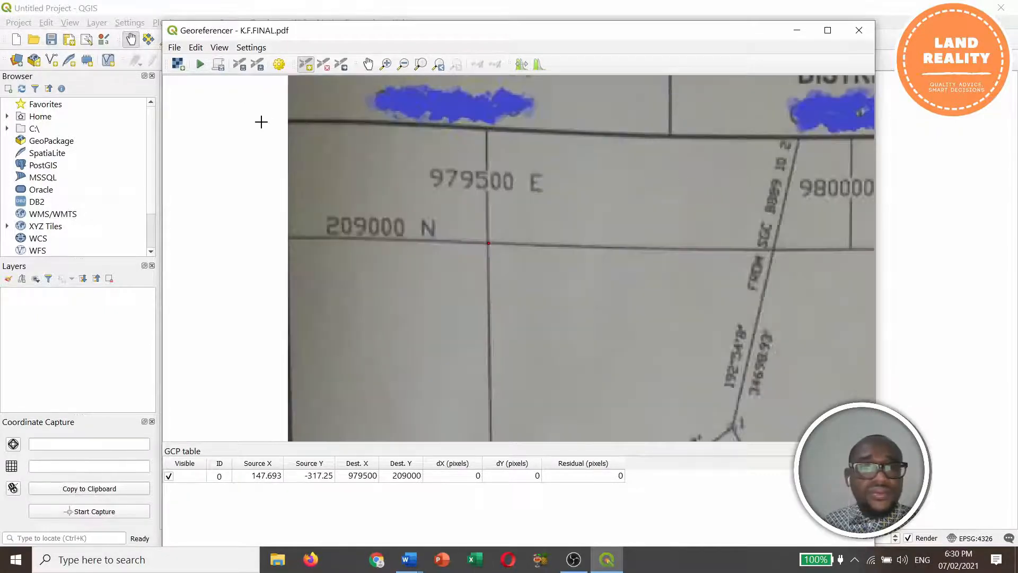
pyautogui.click(368, 65)
pyautogui.moveTo(609, 191); pyautogui.dragTo(370, 202)
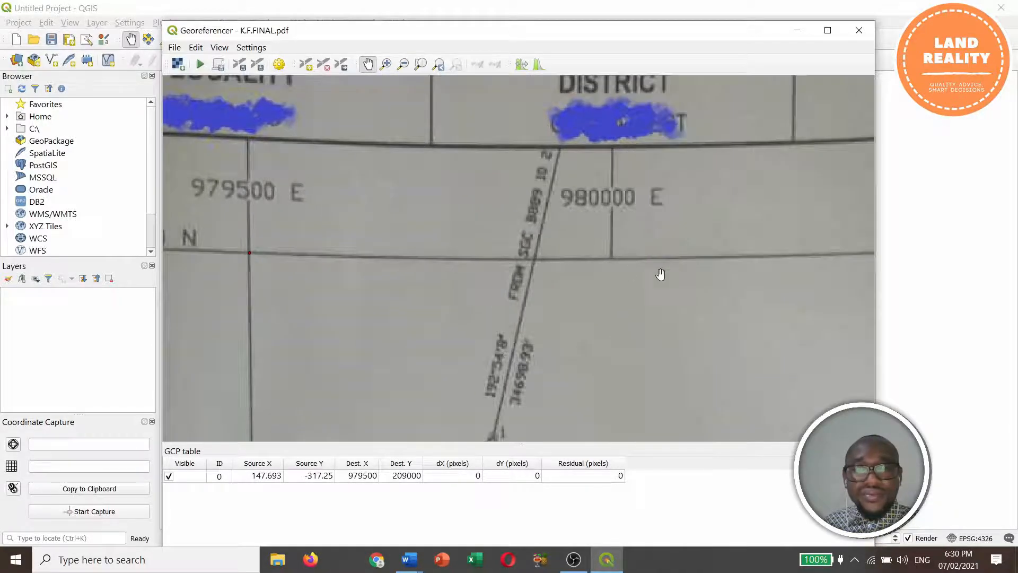
pyautogui.scroll(-1, 634, 293)
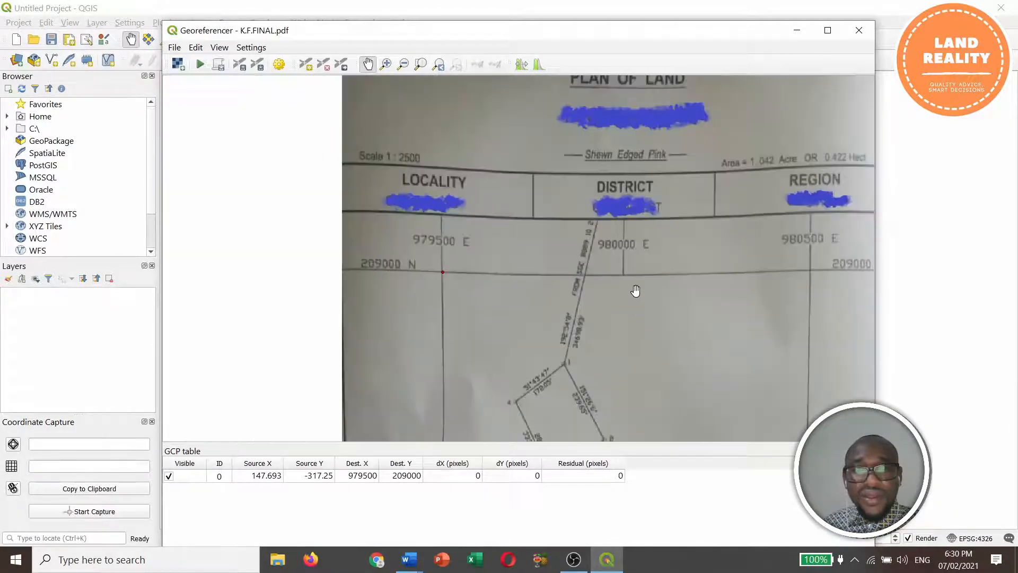
pyautogui.moveTo(759, 298); pyautogui.dragTo(520, 269)
pyautogui.scroll(1, 582, 239)
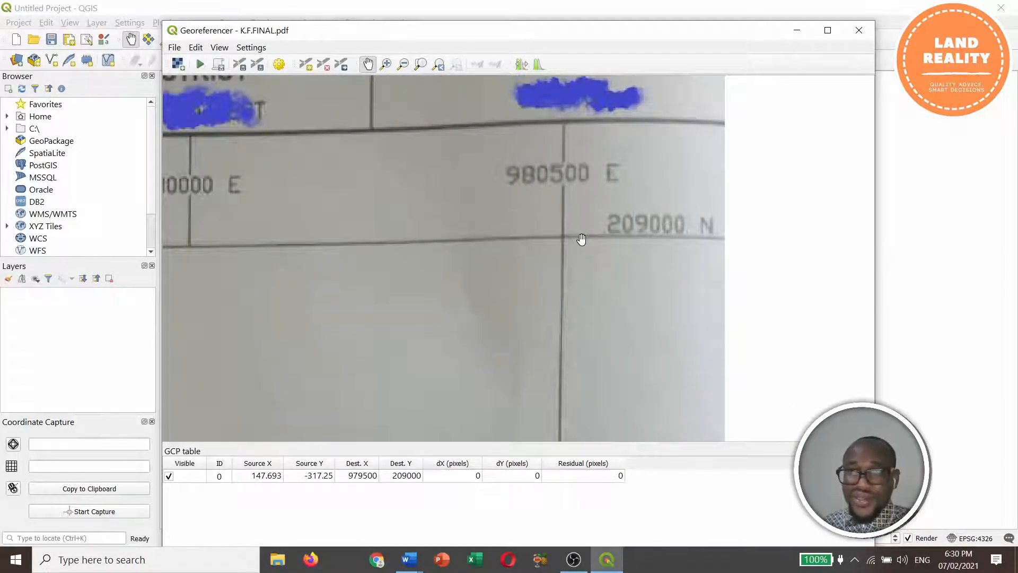
pyautogui.scroll(2, 582, 239)
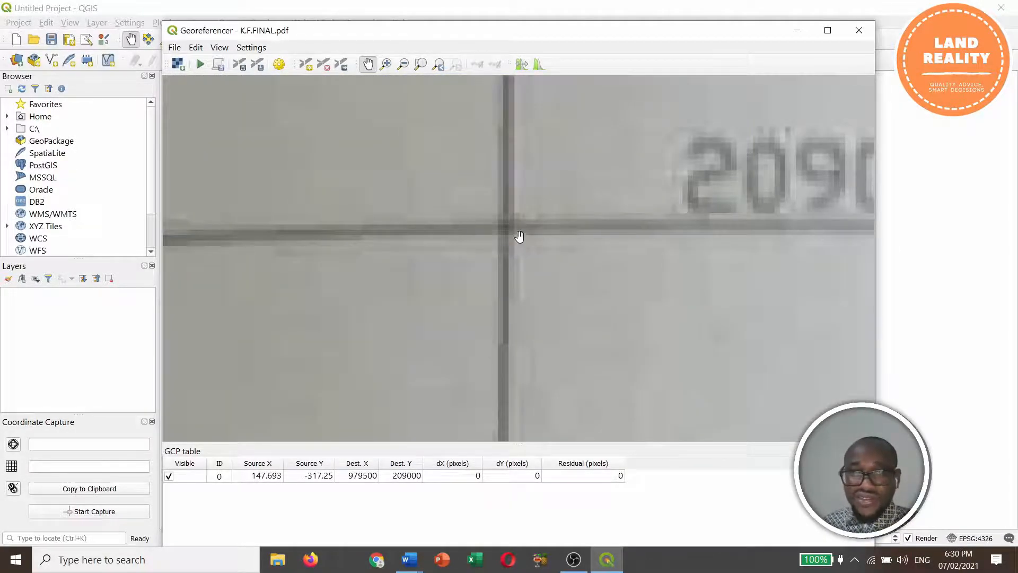
pyautogui.scroll(1, 498, 221)
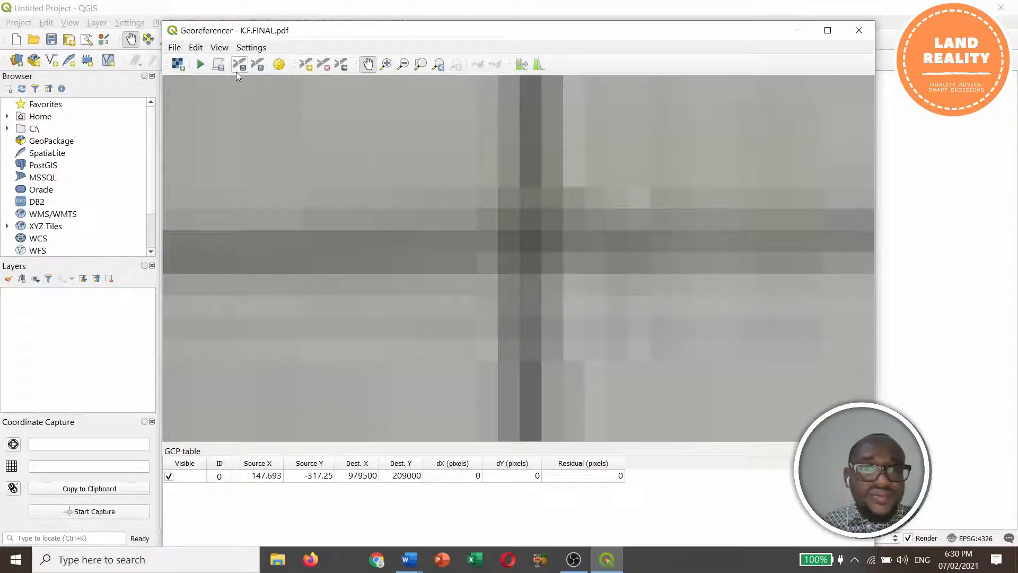
pyautogui.click(306, 66)
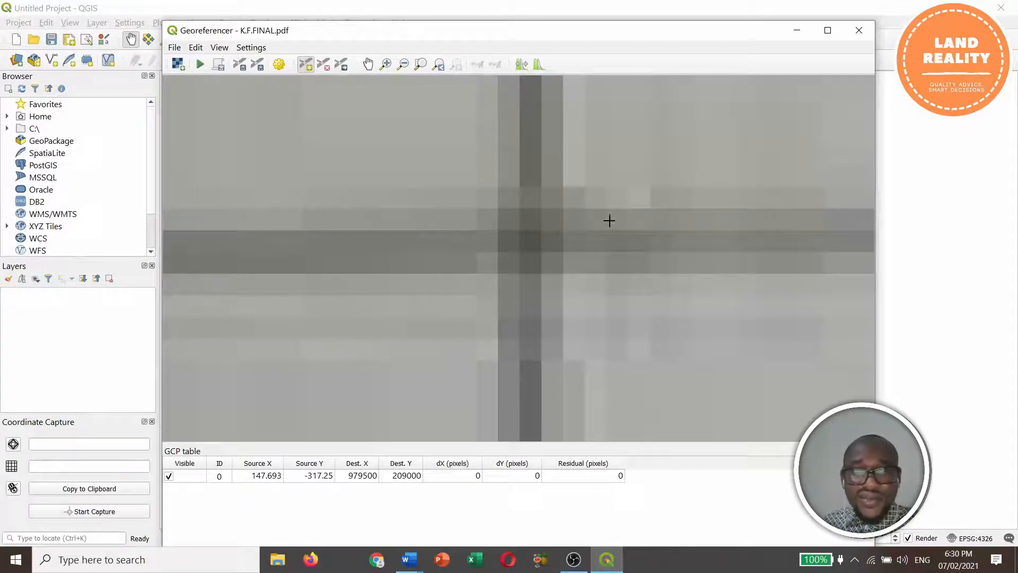
pyautogui.click(534, 244)
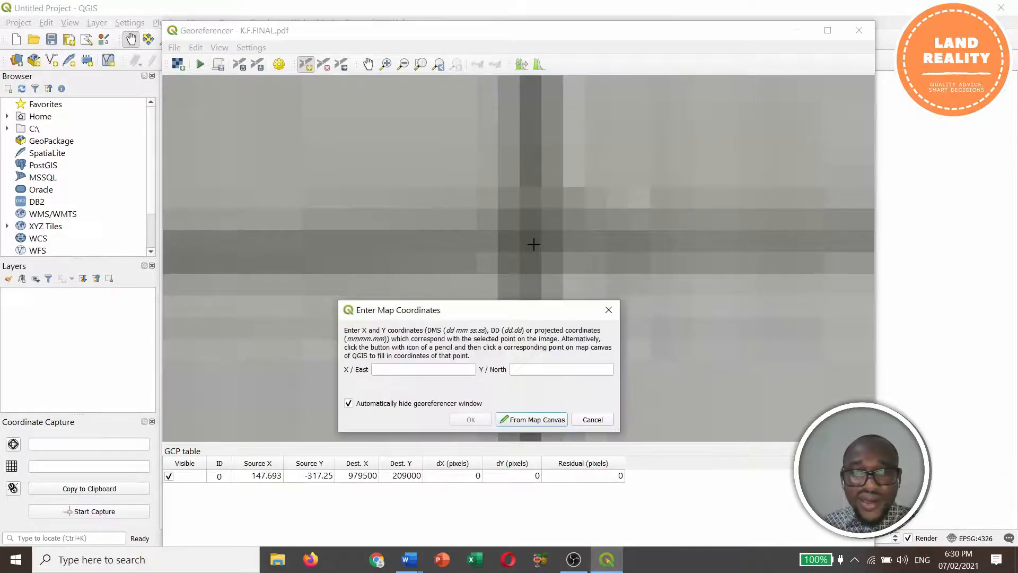
# Give the second control point the map coordinates X/East 980500 and Y/North 209000.
pyautogui.scroll(-2, 613, 249)
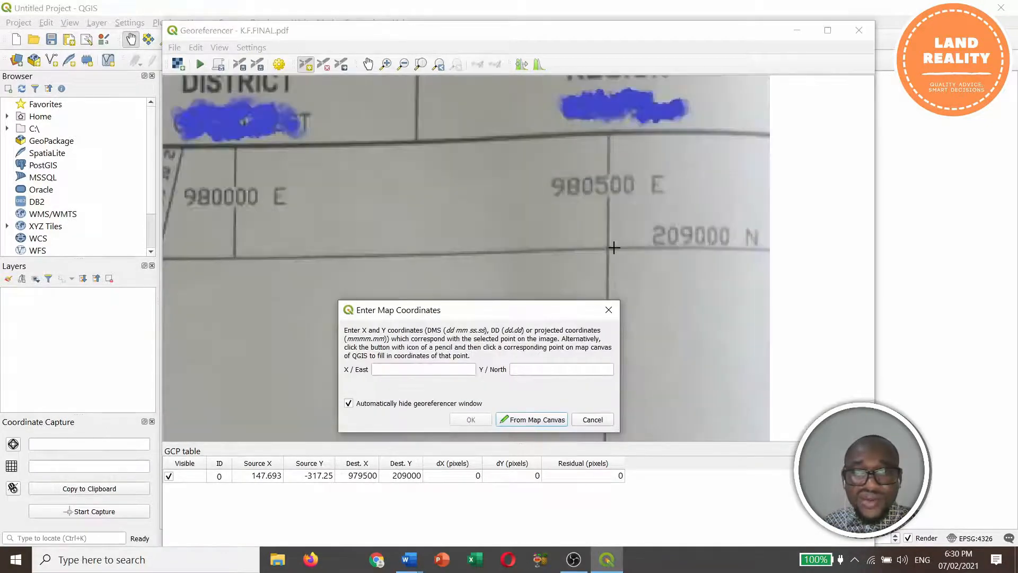
pyautogui.click(385, 370)
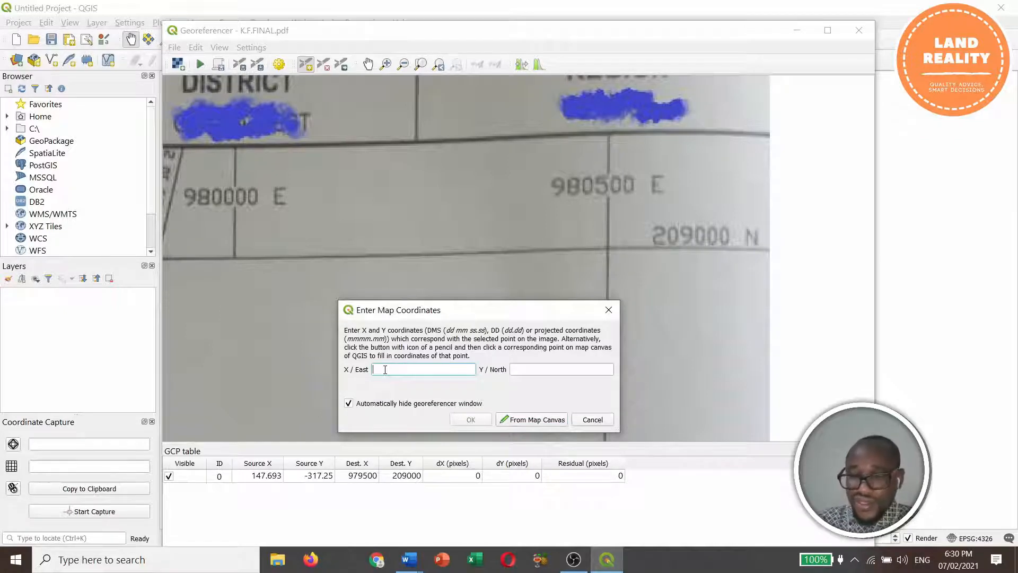
pyautogui.write('9')
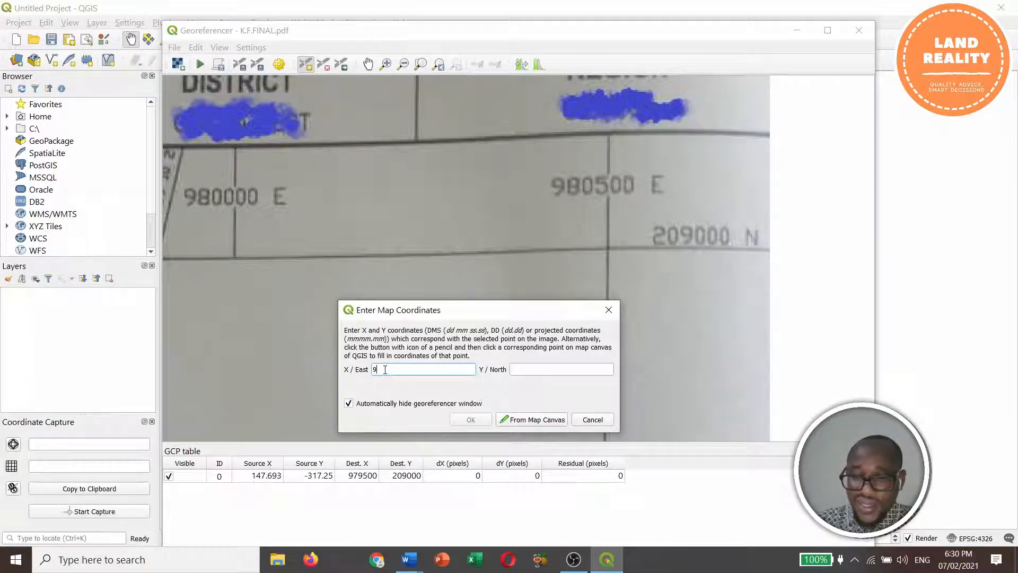
pyautogui.write('8')
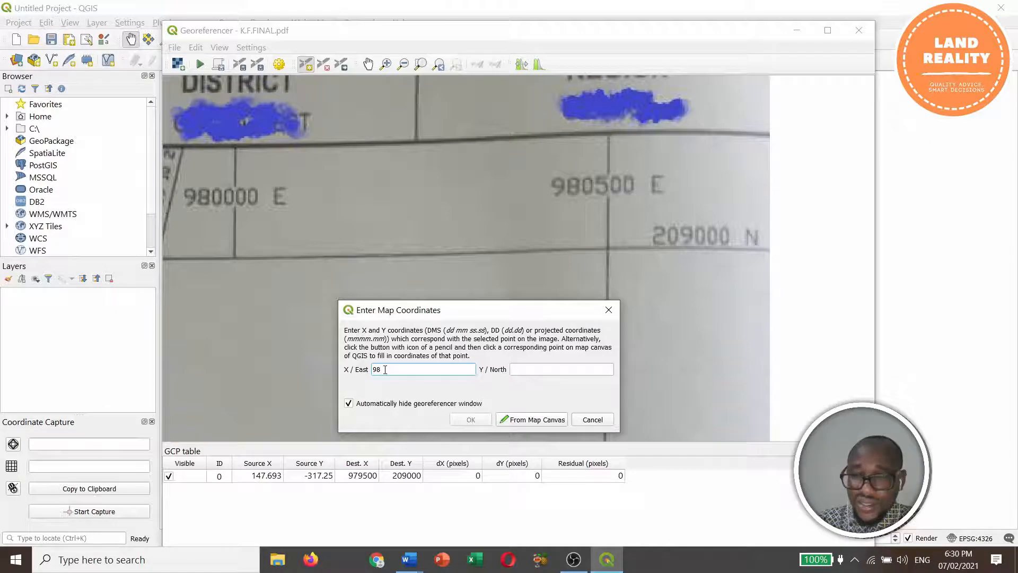
pyautogui.write('0500')
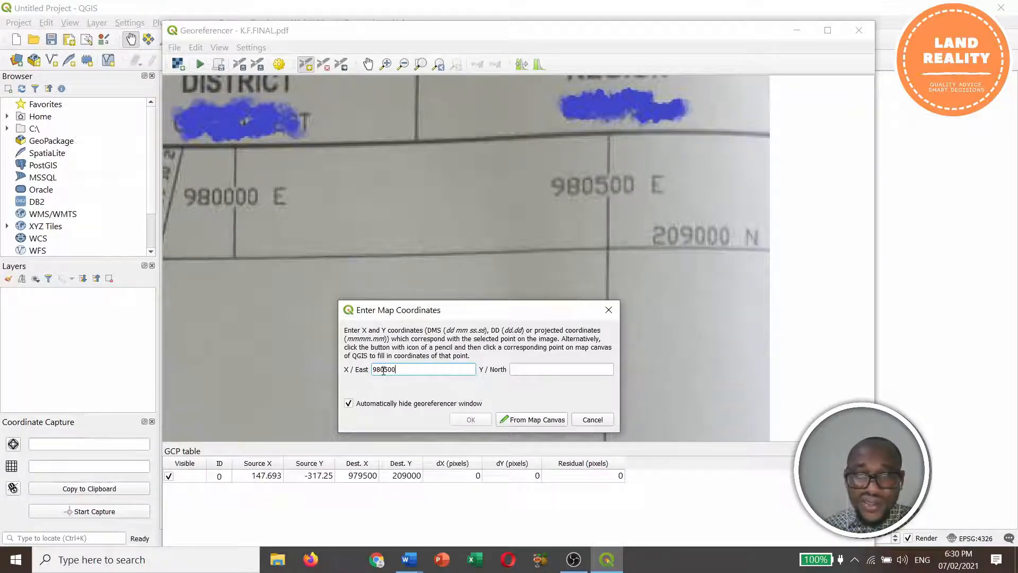
pyautogui.click(554, 372)
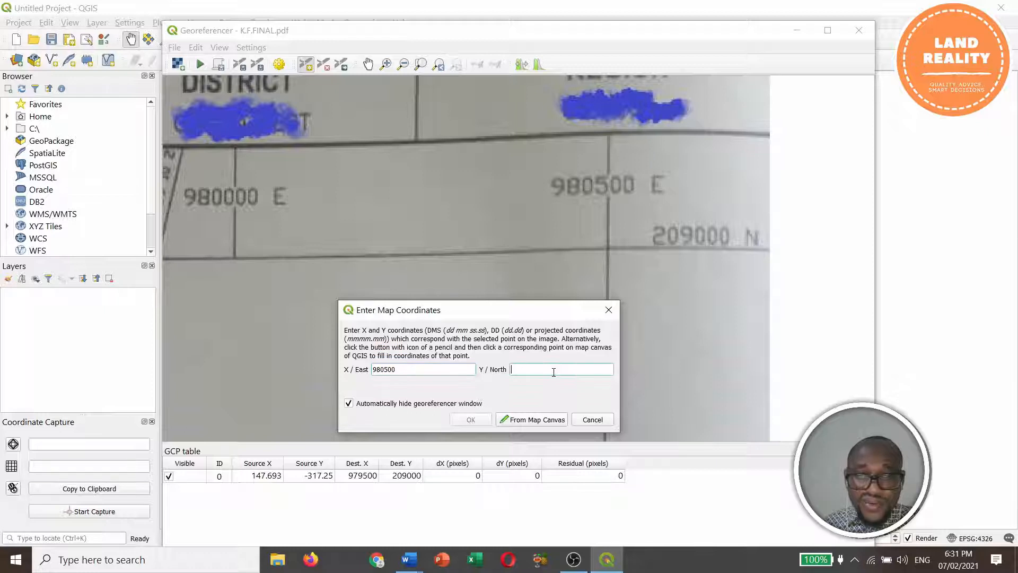
pyautogui.write('20')
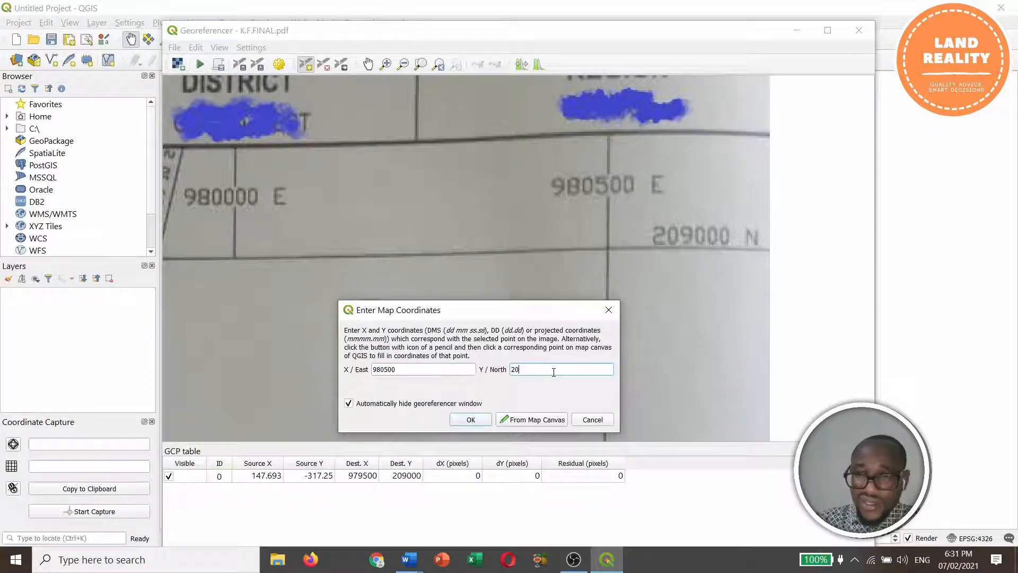
pyautogui.write('9000')
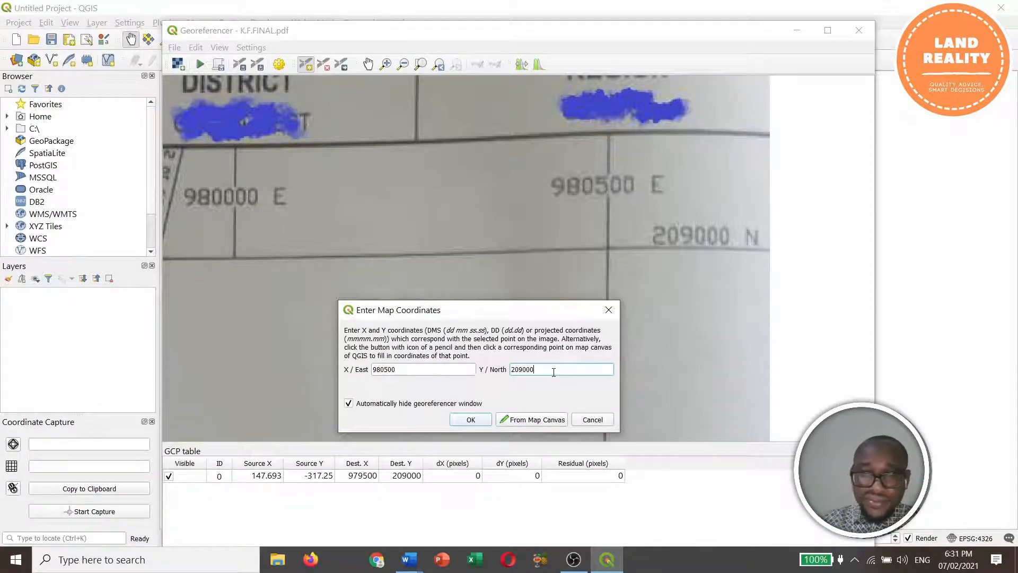
pyautogui.click(471, 419)
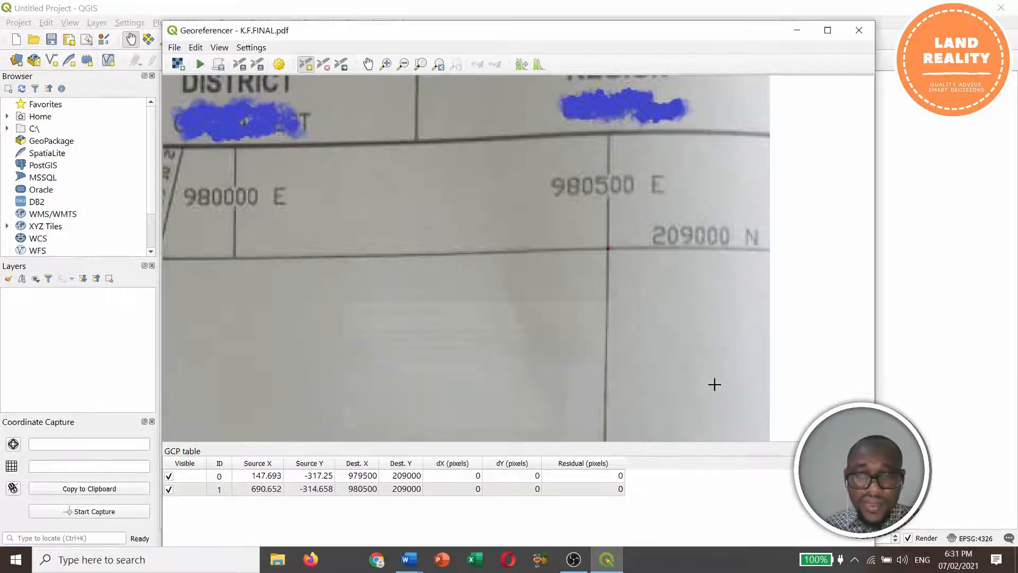
# Add a third ground control point exactly where the 980500 E and 208000 N grid lines cross.
pyautogui.click(370, 72)
pyautogui.moveTo(538, 374); pyautogui.dragTo(579, 245)
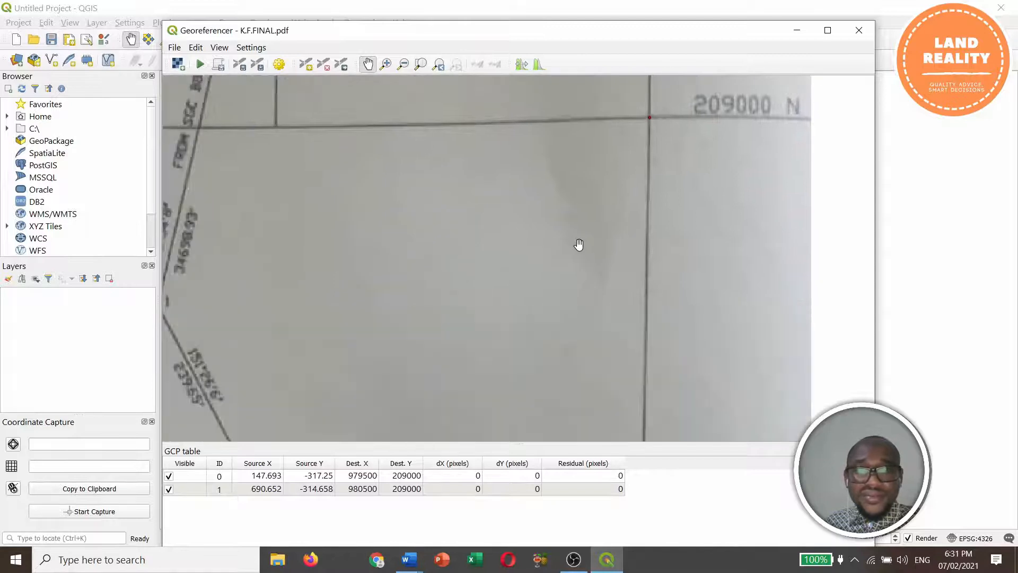
pyautogui.scroll(-2, 578, 245)
pyautogui.scroll(-2, 579, 245)
pyautogui.scroll(1, 582, 266)
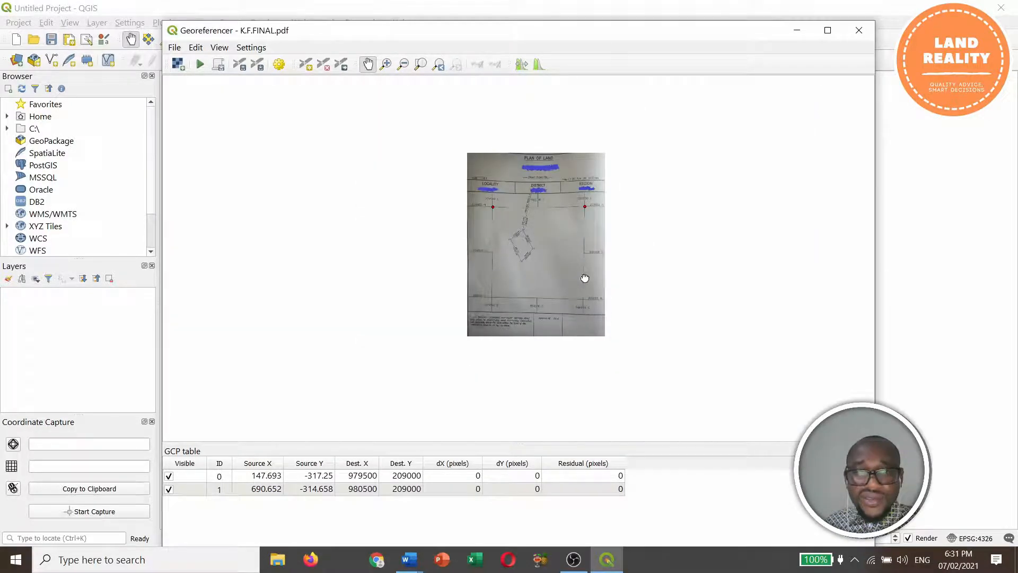
pyautogui.moveTo(584, 283); pyautogui.dragTo(577, 252)
pyautogui.scroll(2, 578, 277)
pyautogui.scroll(2, 571, 236)
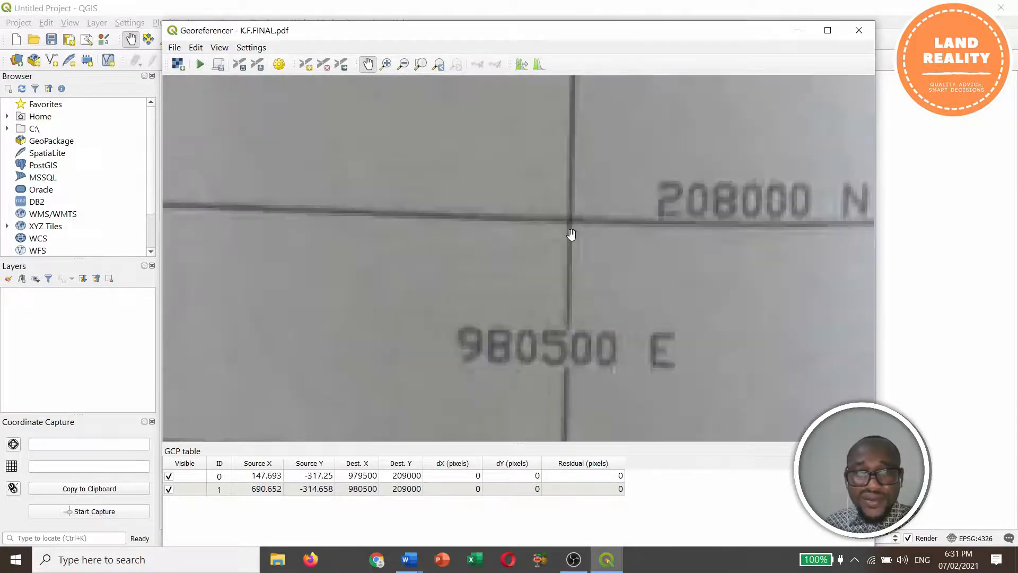
pyautogui.scroll(2, 566, 213)
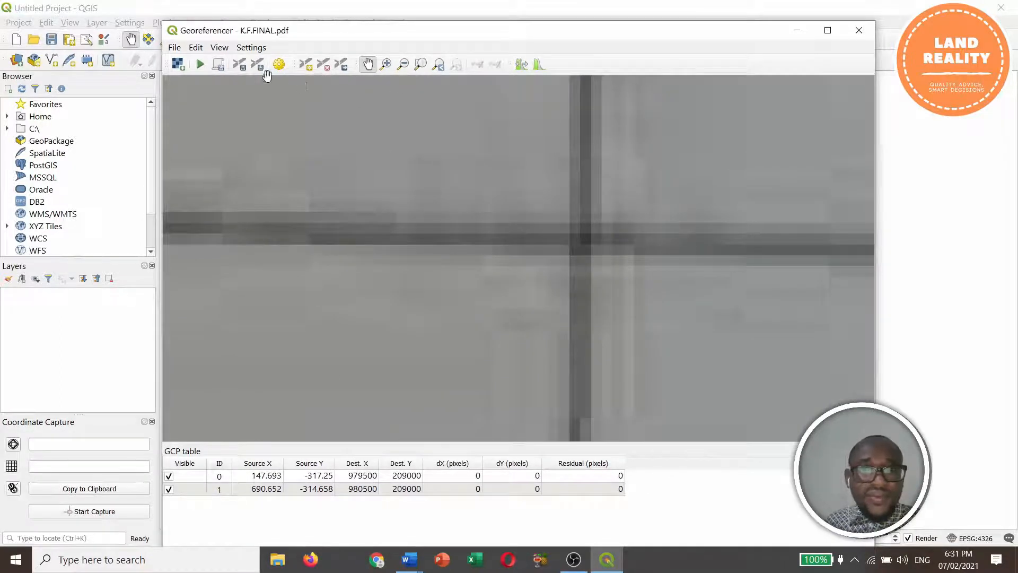
pyautogui.click(307, 64)
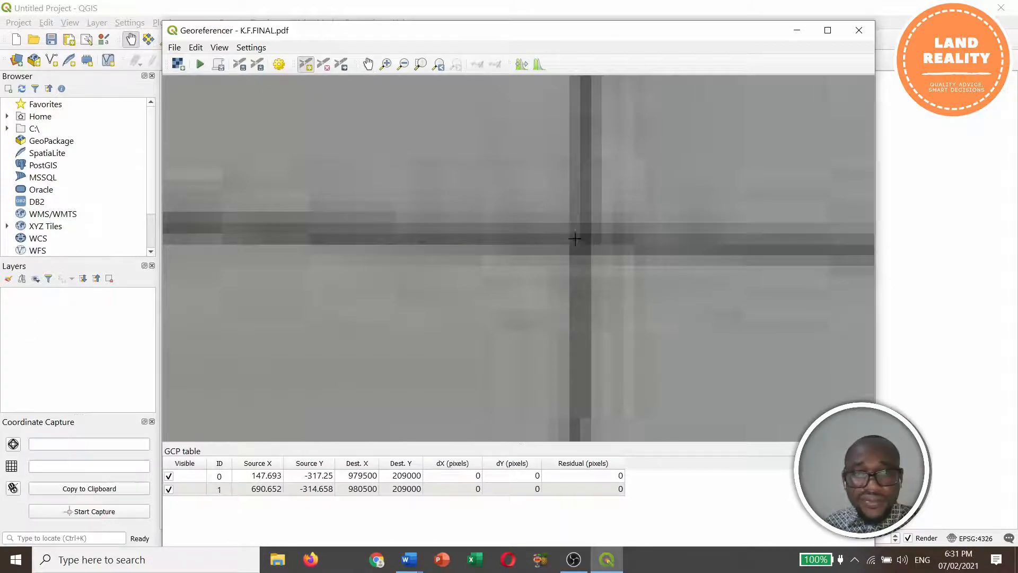
pyautogui.click(583, 240)
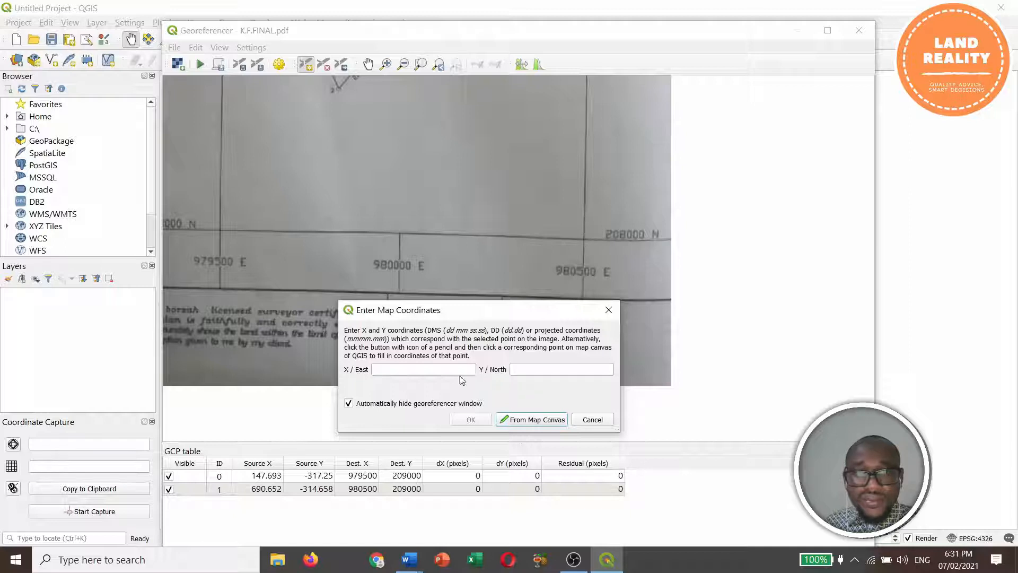
# Give the third control point the map coordinates X/East 980500 and Y/North 208000.
pyautogui.click(411, 369)
pyautogui.write('9')
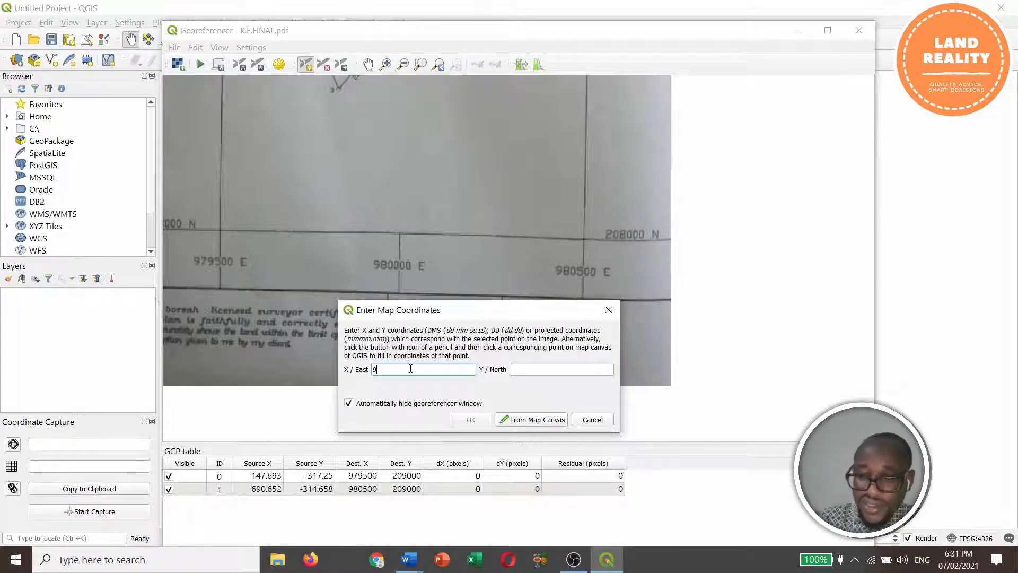
pyautogui.write('80500')
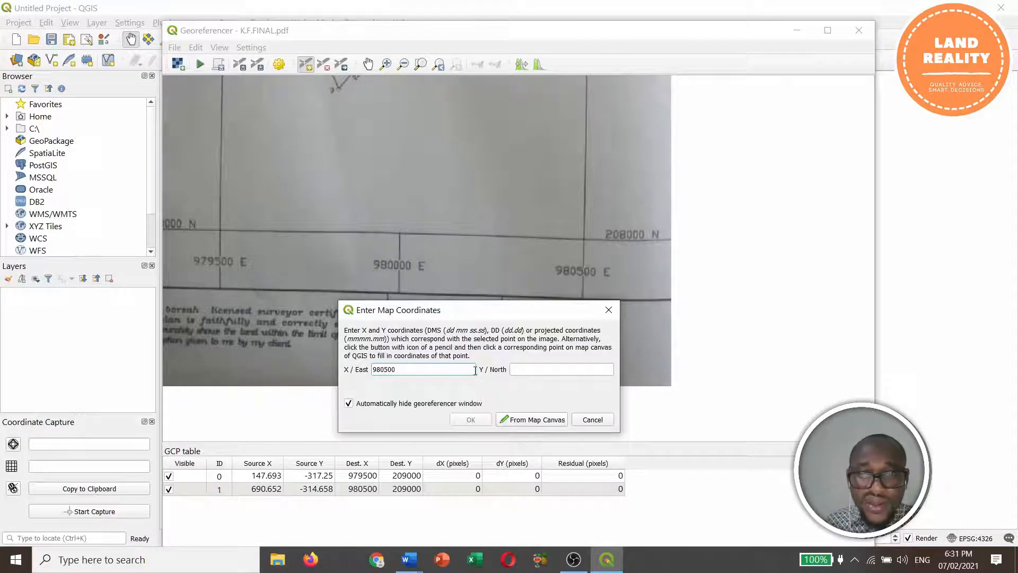
pyautogui.click(533, 370)
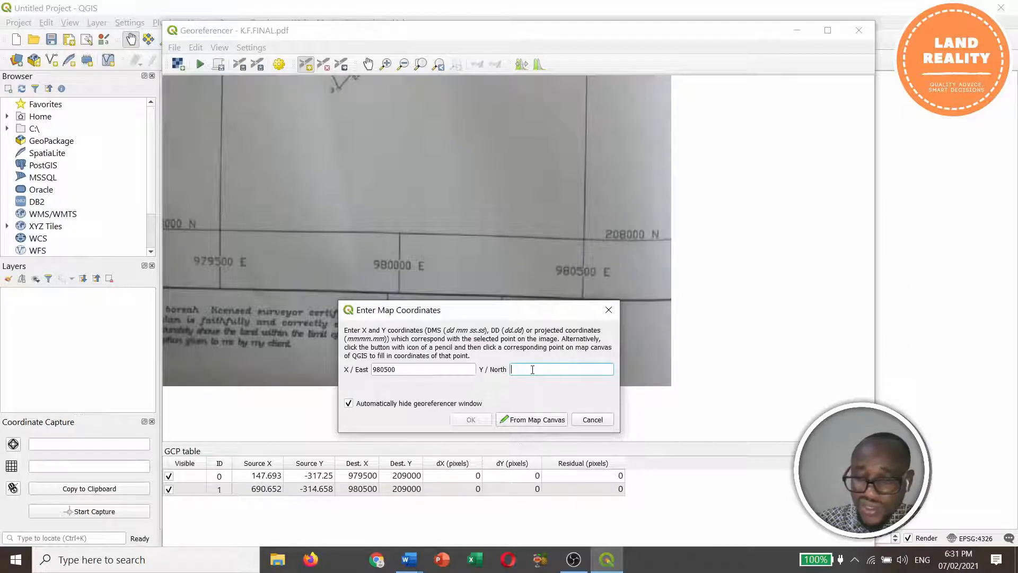
pyautogui.write('208')
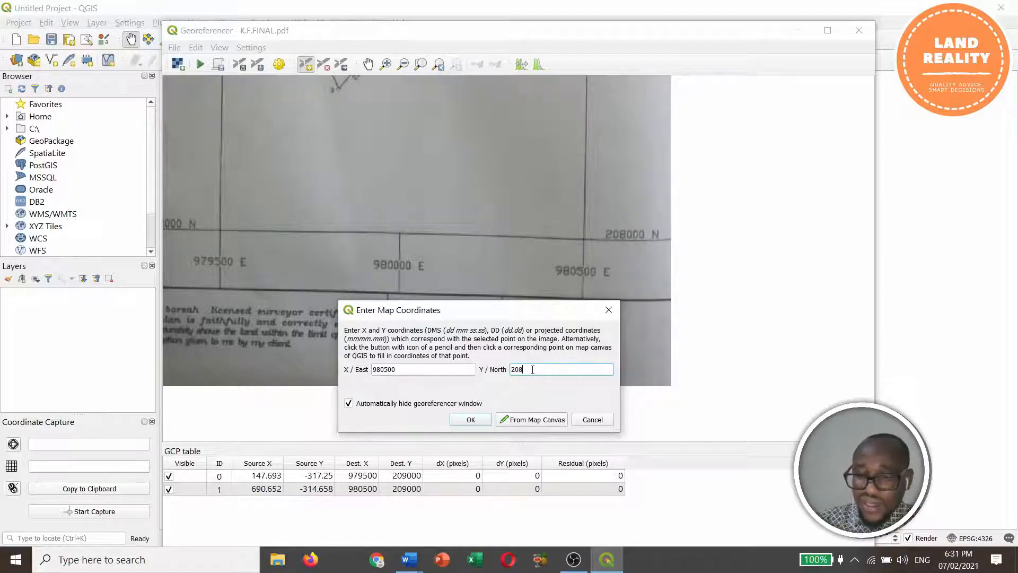
pyautogui.write('000')
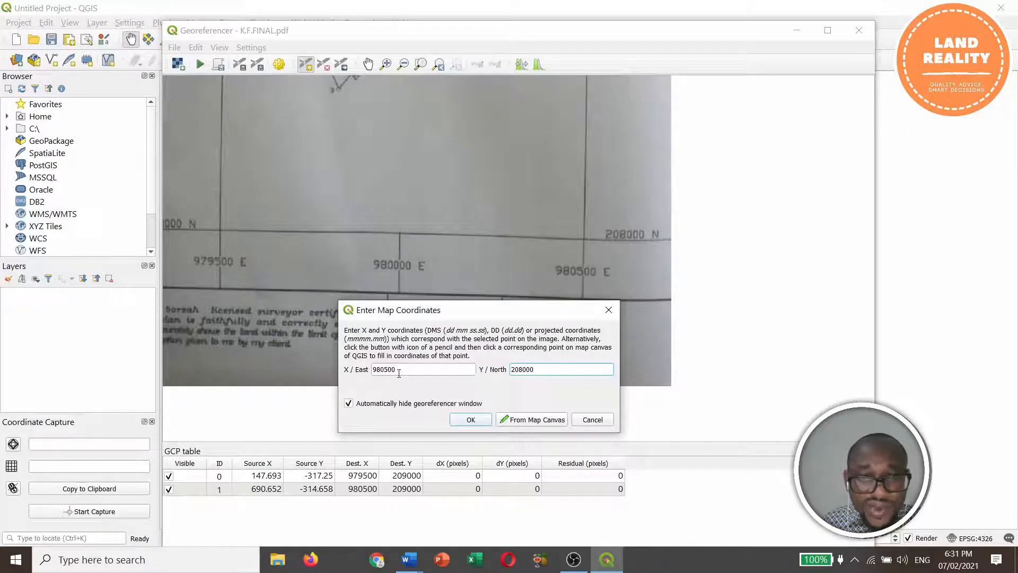
pyautogui.click(471, 420)
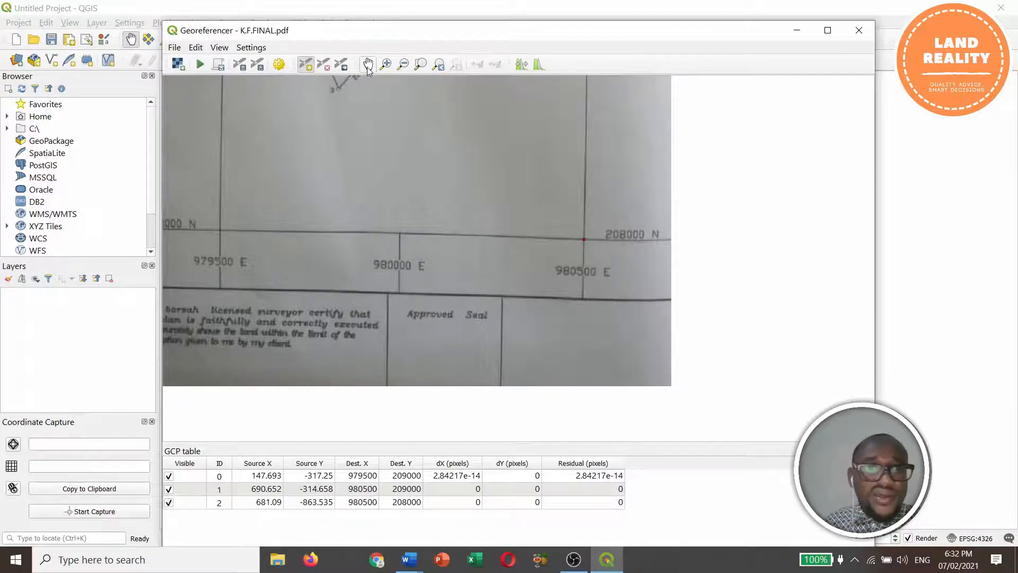
# Add a fourth ground control point exactly where the 979500 E and 208000 N grid lines cross.
pyautogui.scroll(-3, 352, 182)
pyautogui.scroll(-1, 286, 186)
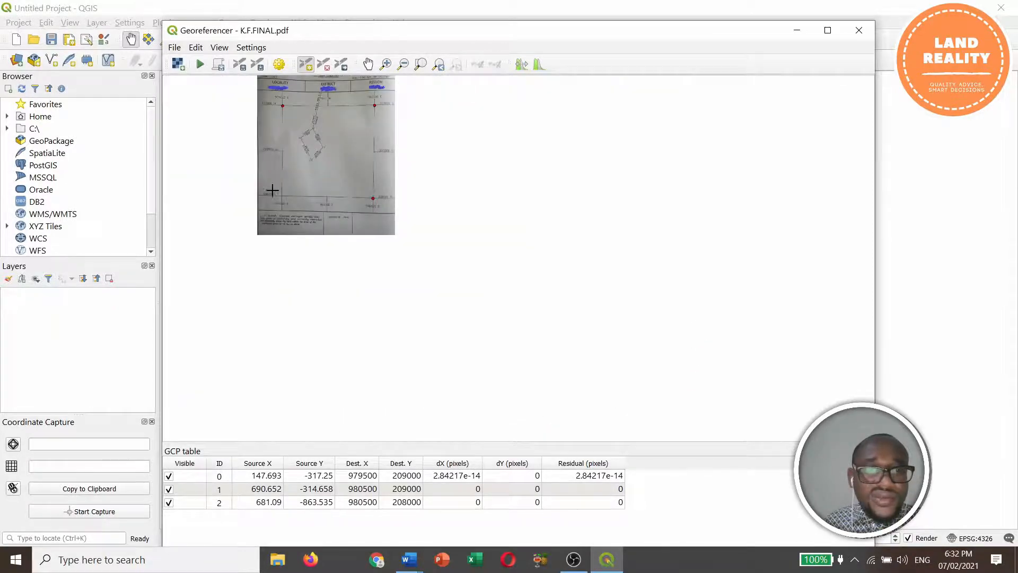
pyautogui.scroll(4, 276, 194)
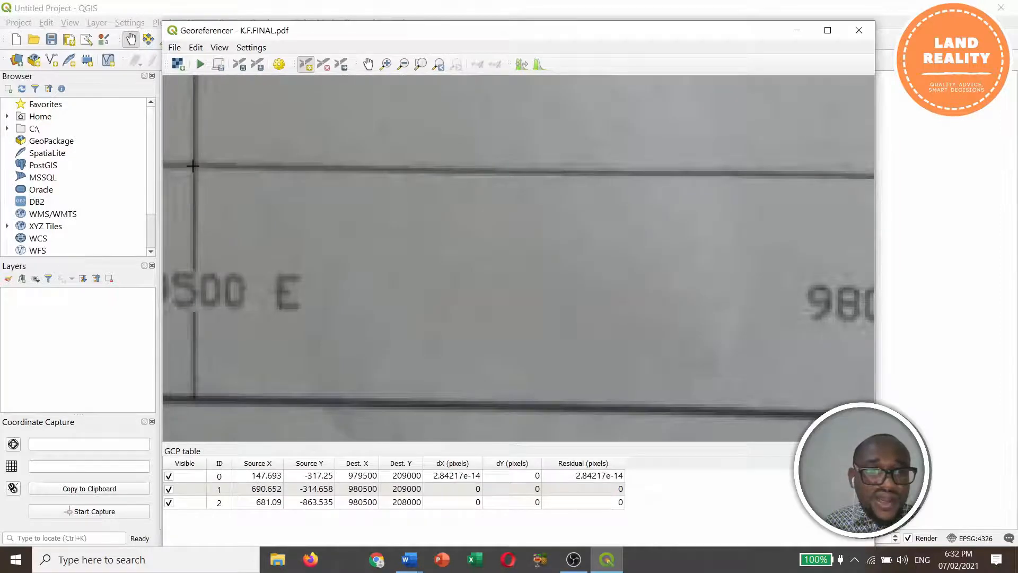
pyautogui.scroll(3, 188, 163)
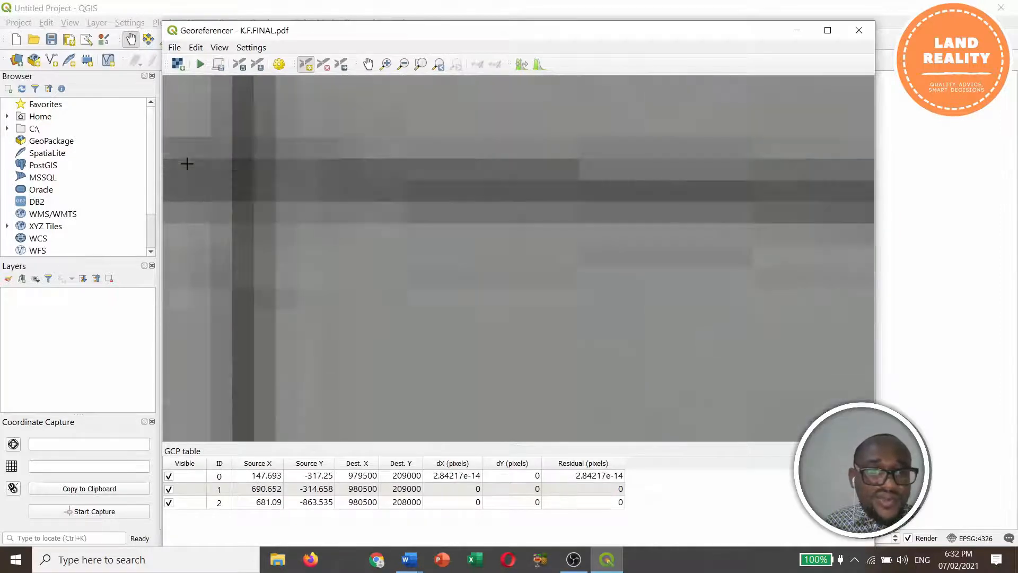
pyautogui.click(259, 177)
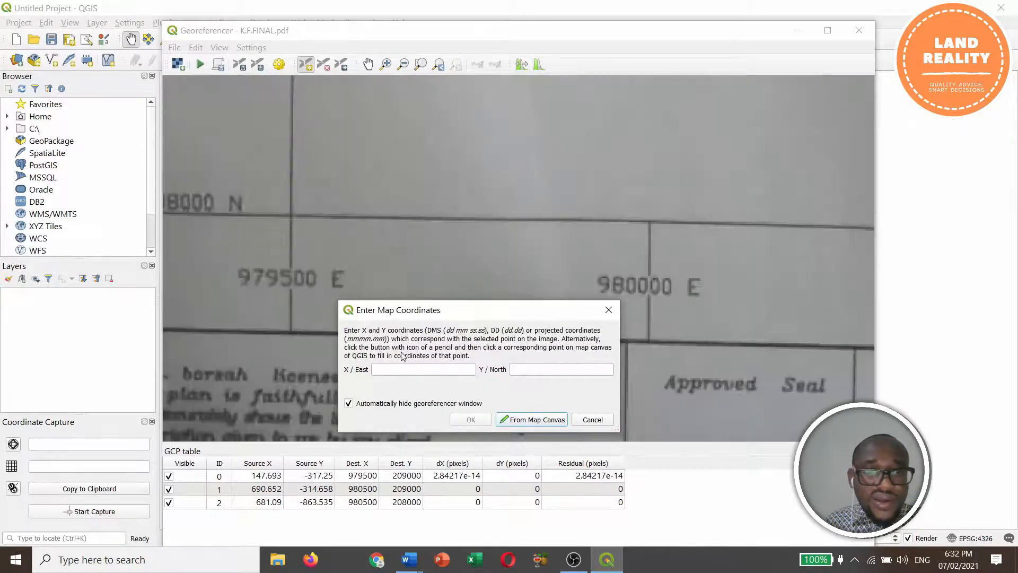
# Give the fourth control point the map coordinates X/East 979500 and Y/North 208000.
pyautogui.scroll(-1, 389, 207)
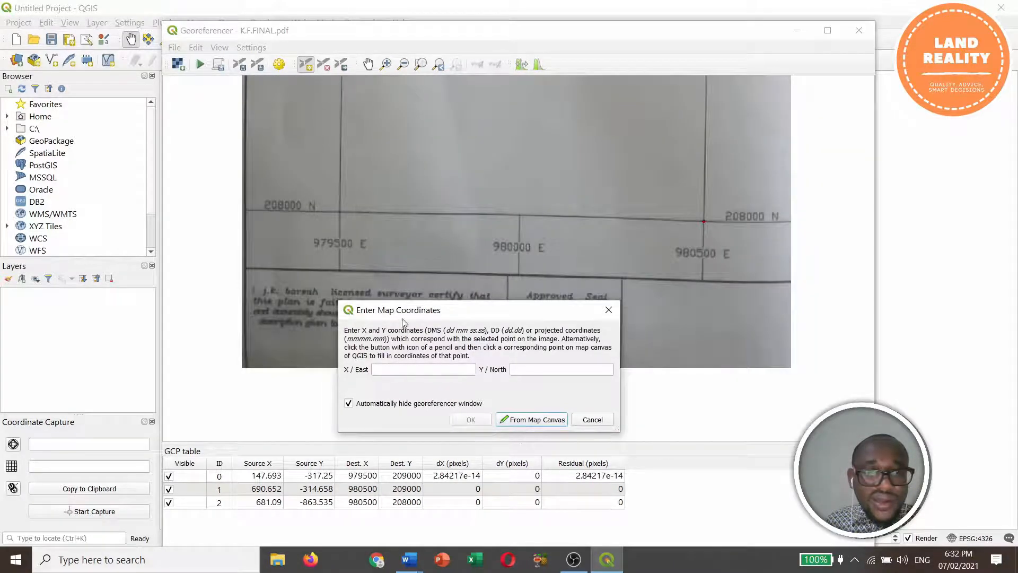
pyautogui.click(396, 370)
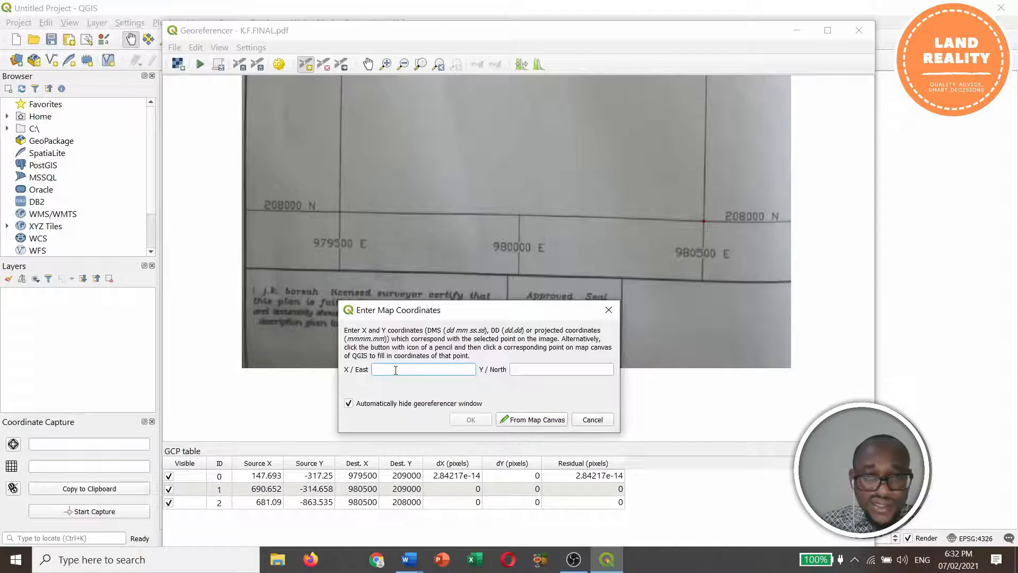
pyautogui.write('97')
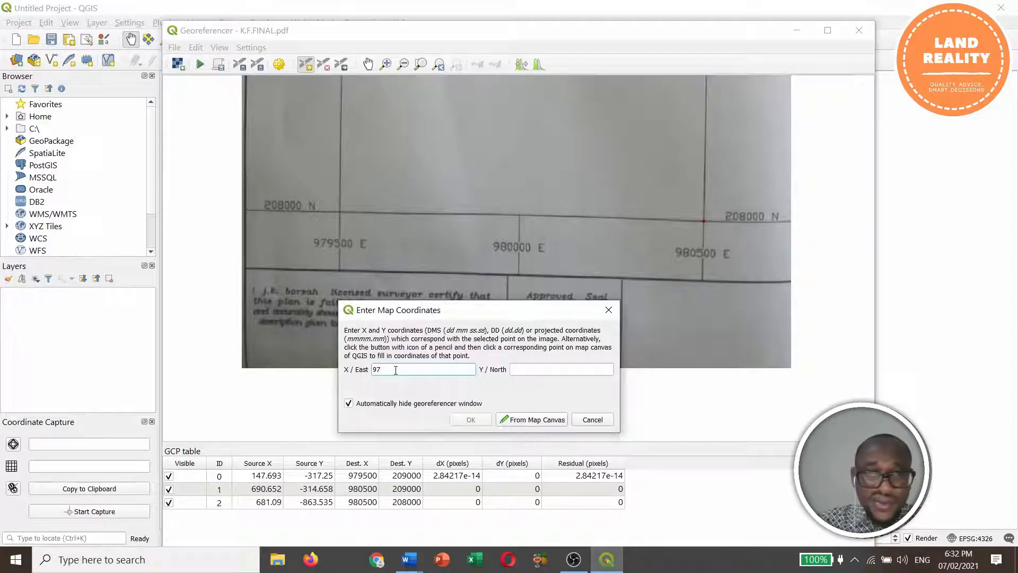
pyautogui.write('95')
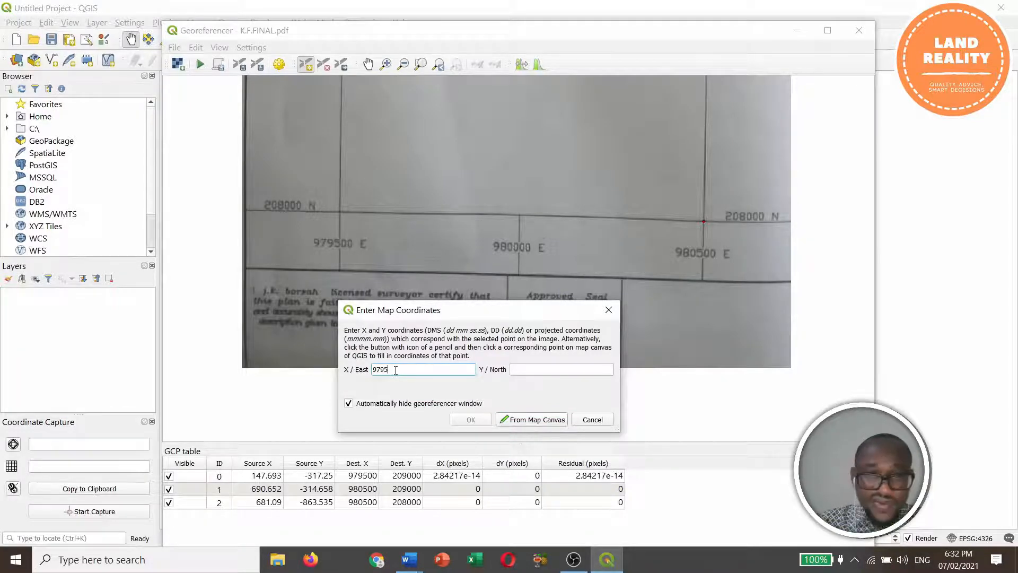
pyautogui.write('00')
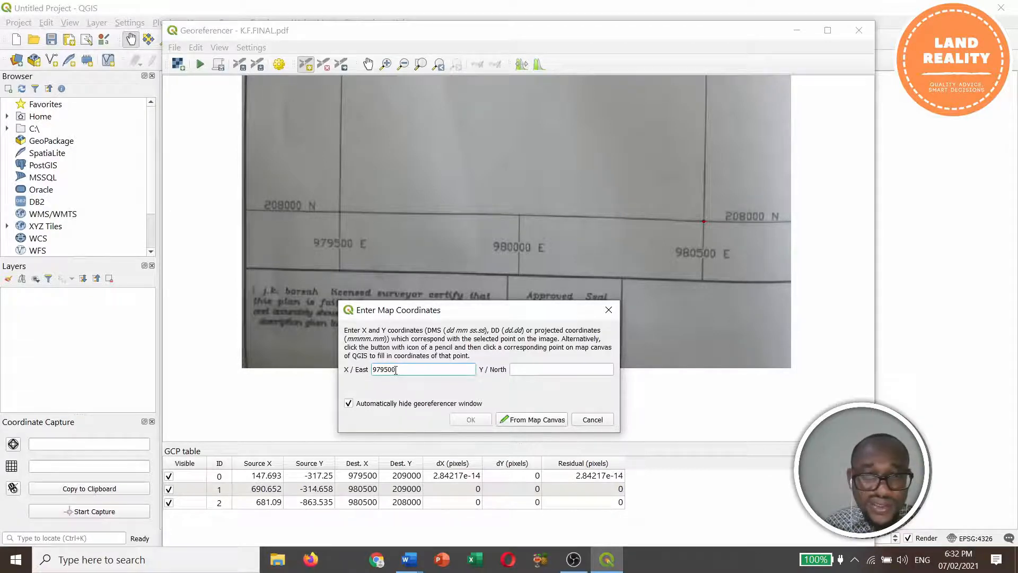
pyautogui.click(544, 369)
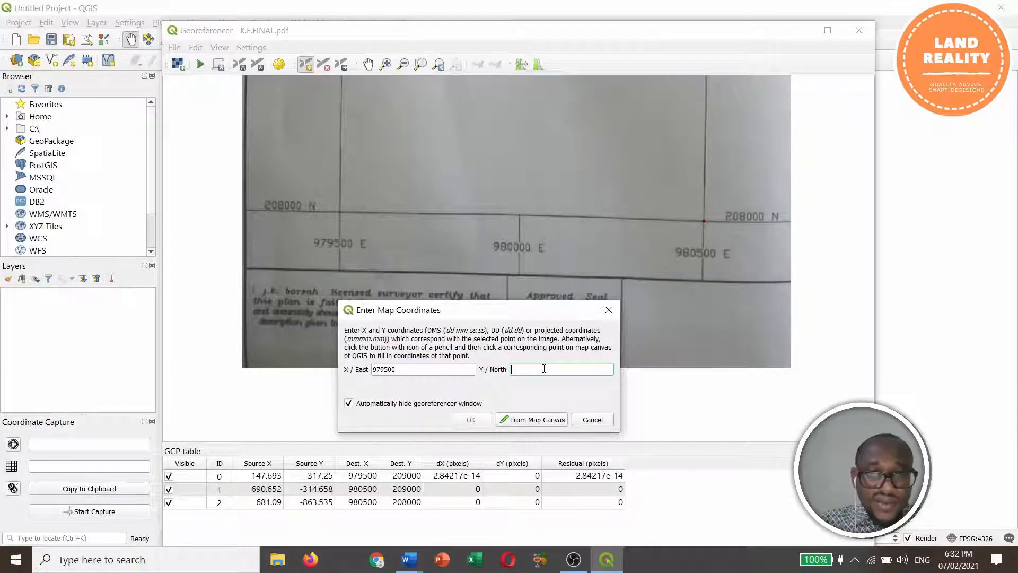
pyautogui.write('20')
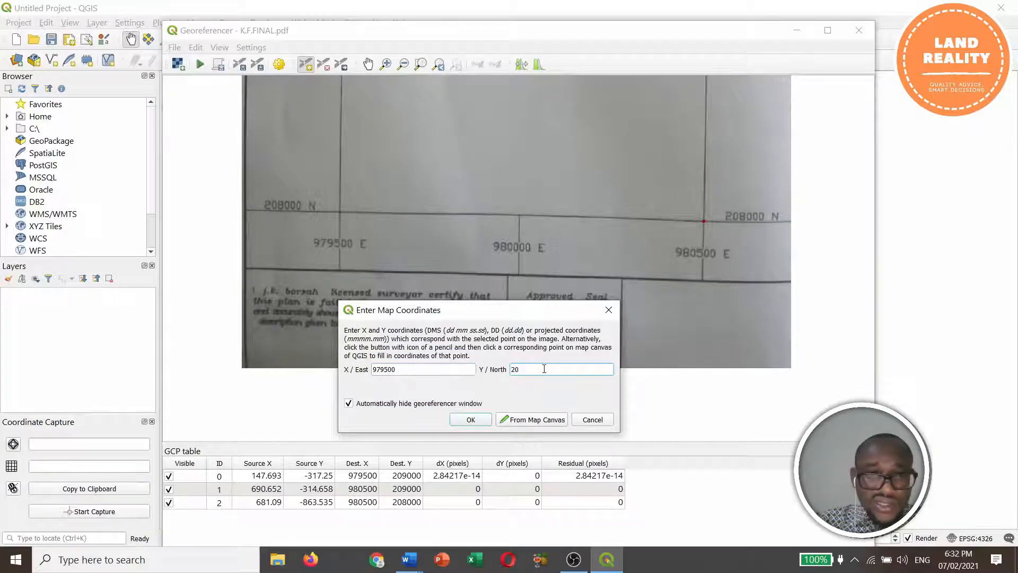
pyautogui.write('8')
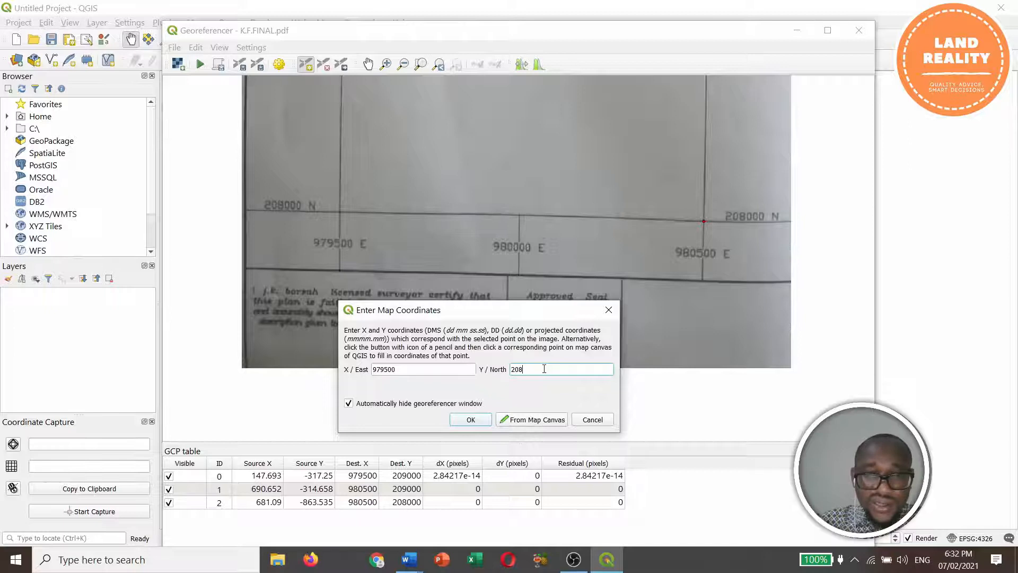
pyautogui.write('000')
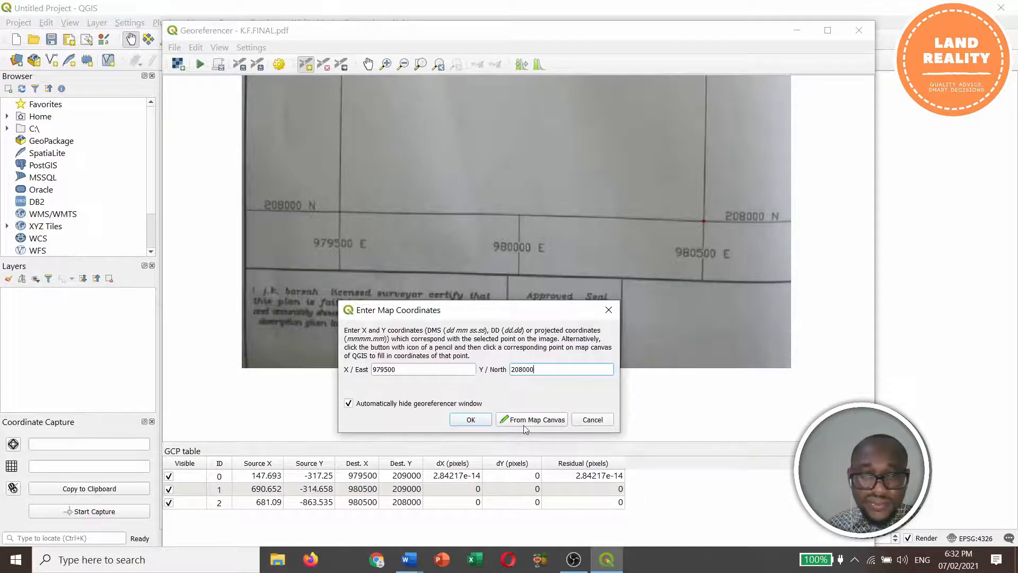
pyautogui.click(471, 419)
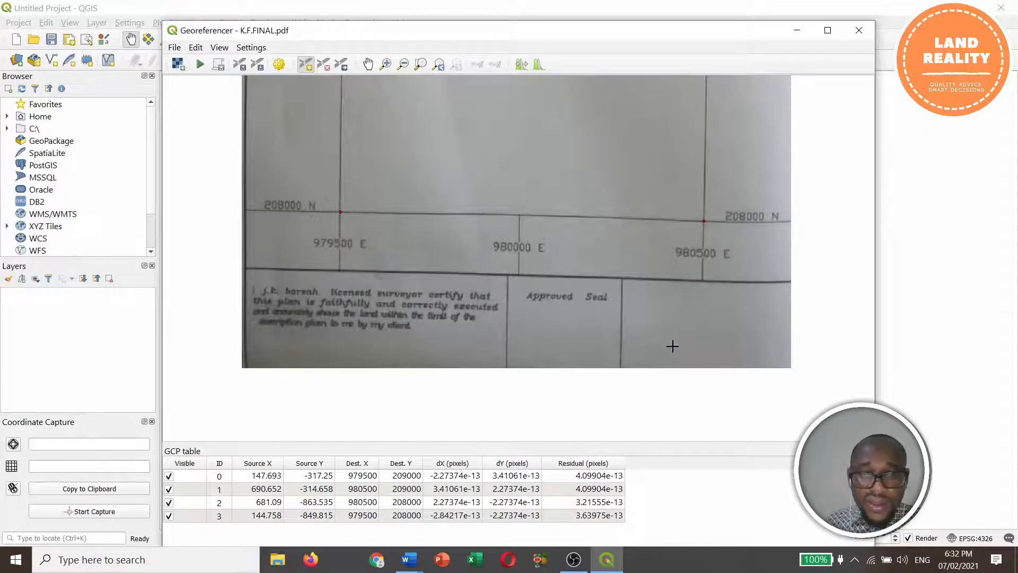
# In the transformation settings, set the output raster to K.F.FINAL_modified.tif on the Desktop and accept the settings.
pyautogui.scroll(-1, 611, 272)
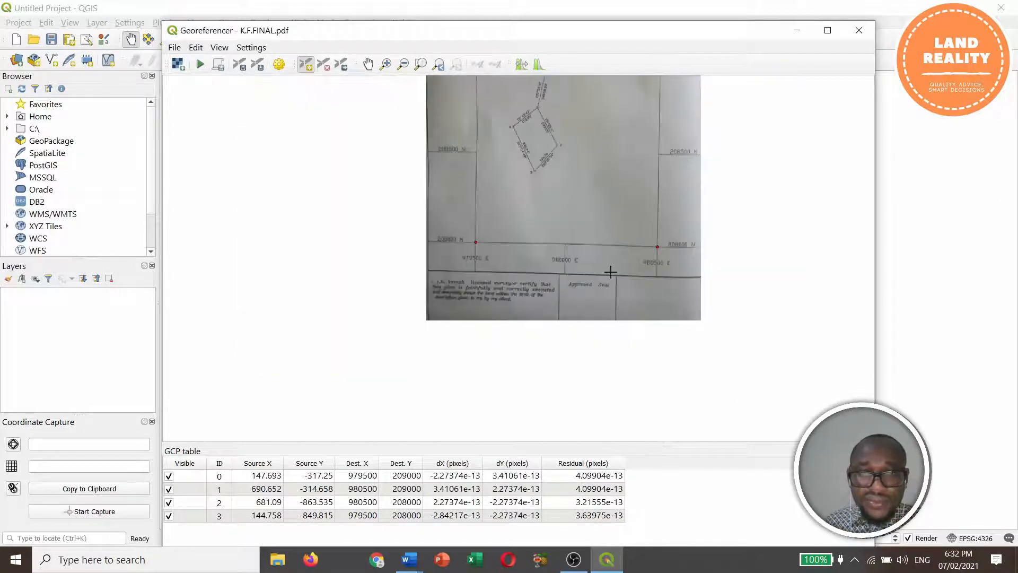
pyautogui.click(279, 64)
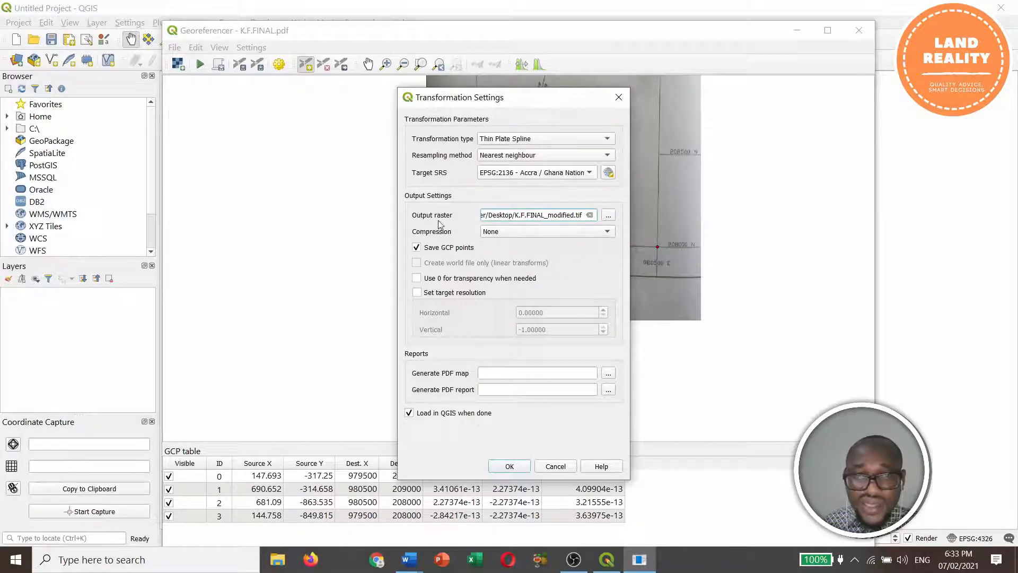
pyautogui.click(609, 216)
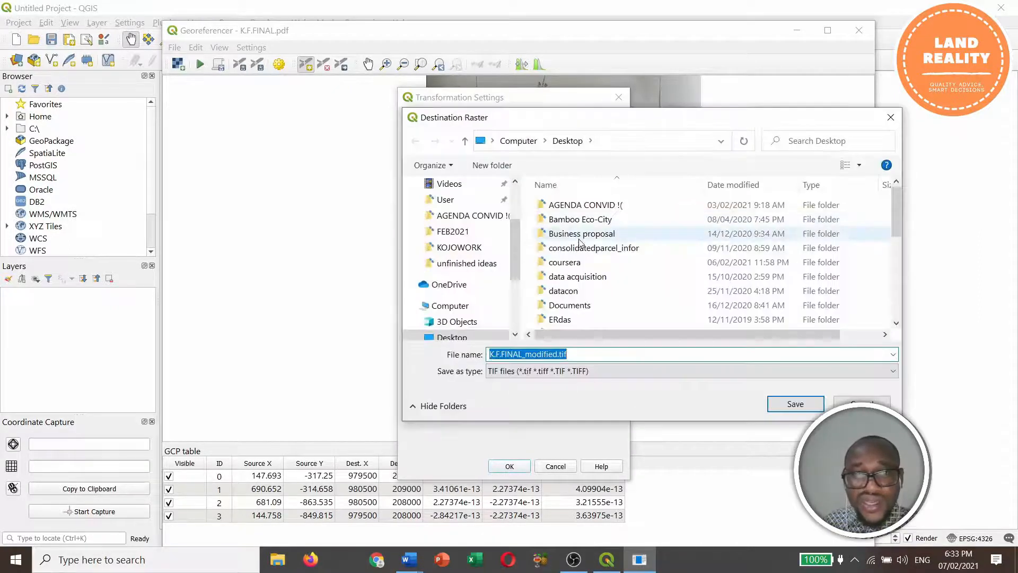
pyautogui.scroll(2, 518, 258)
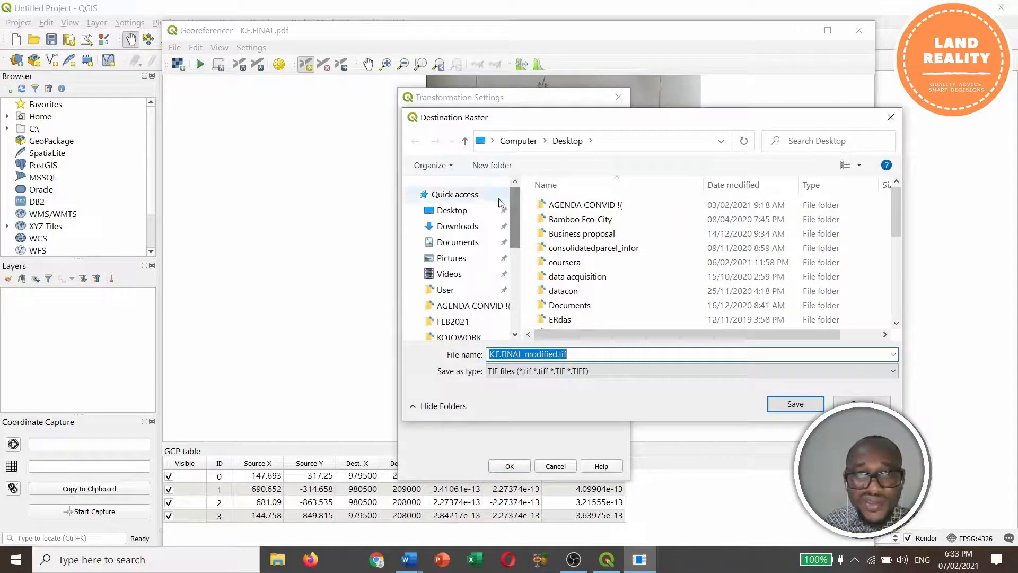
pyautogui.click(452, 210)
pyautogui.click(796, 411)
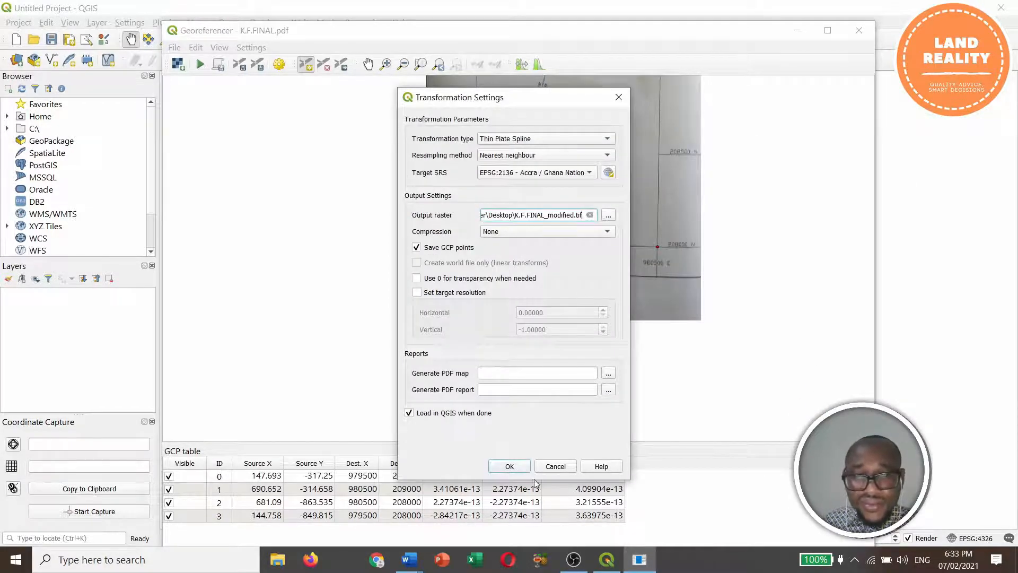
pyautogui.click(509, 466)
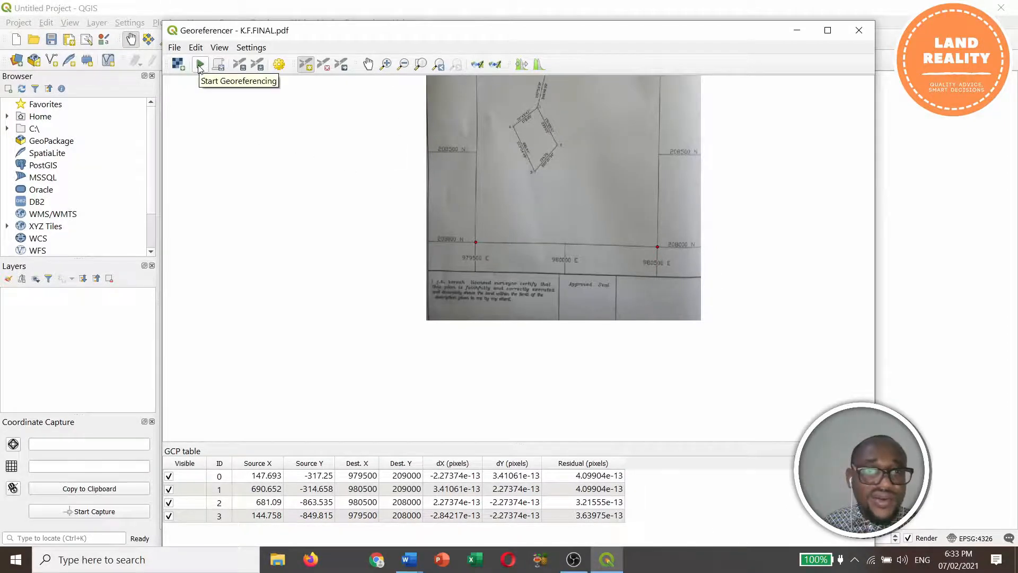
# Run the georeferencing of the plan and close the Georeferencer to return to the main map.
pyautogui.click(200, 66)
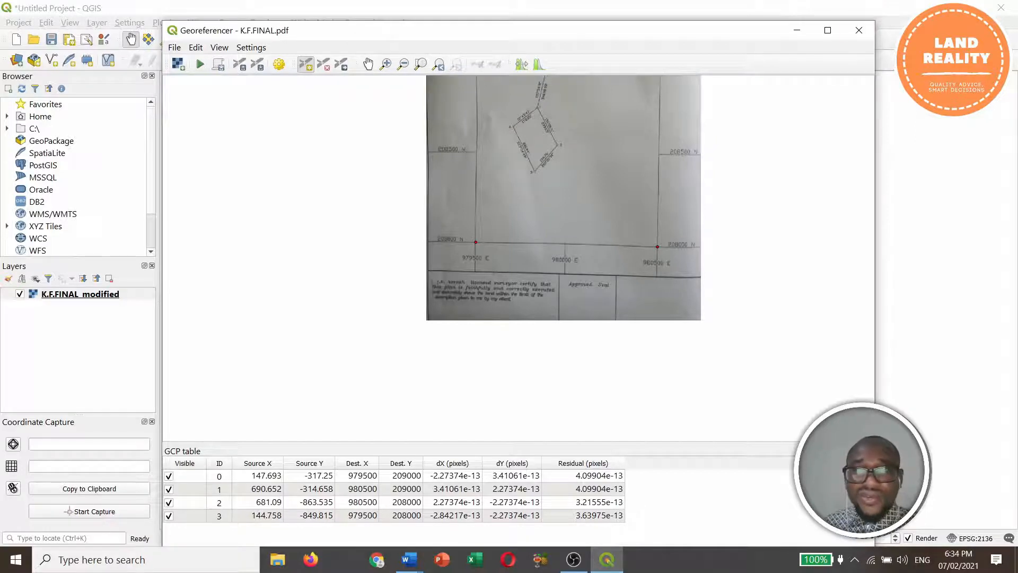
pyautogui.click(860, 32)
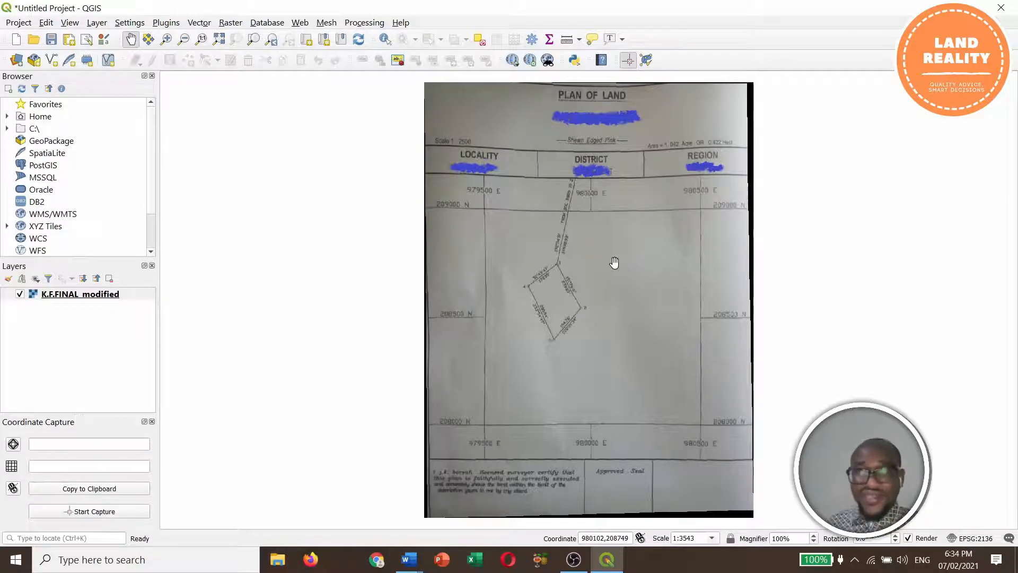
# Search the online map services for GOOGLE and add the Google Satellite Hybrid basemap beneath the plan.
pyautogui.click(530, 60)
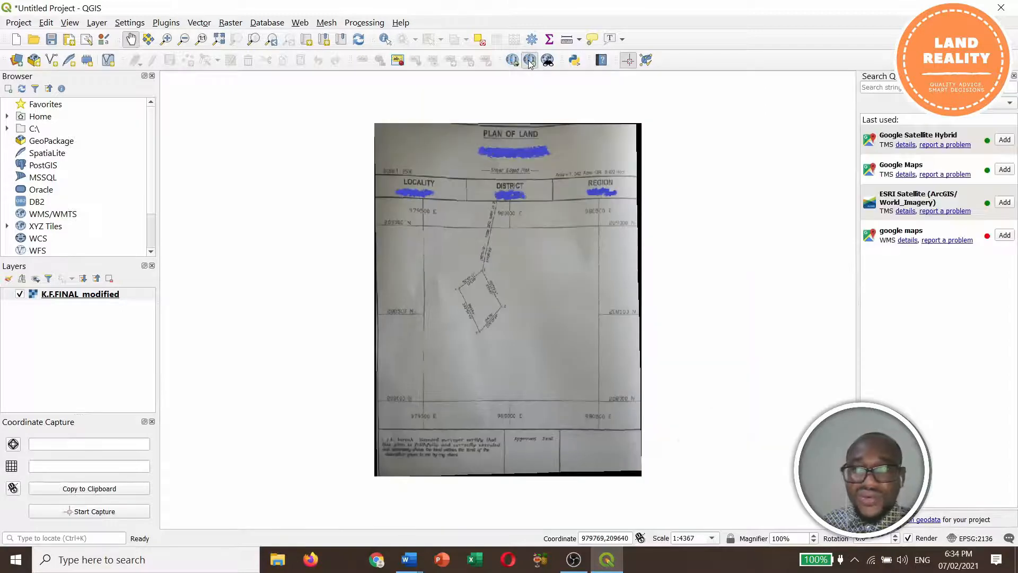
pyautogui.click(881, 89)
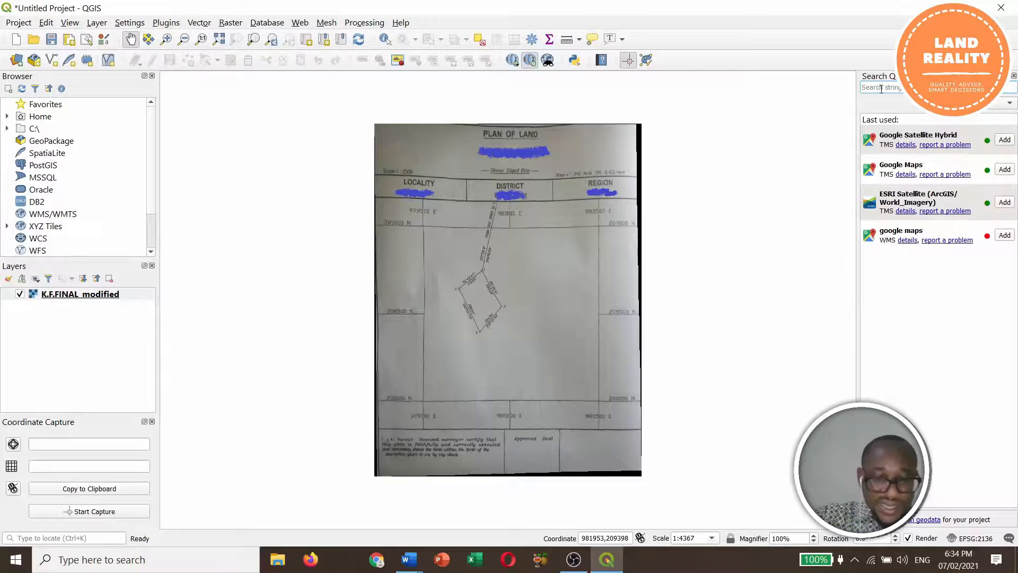
pyautogui.write('GOO')
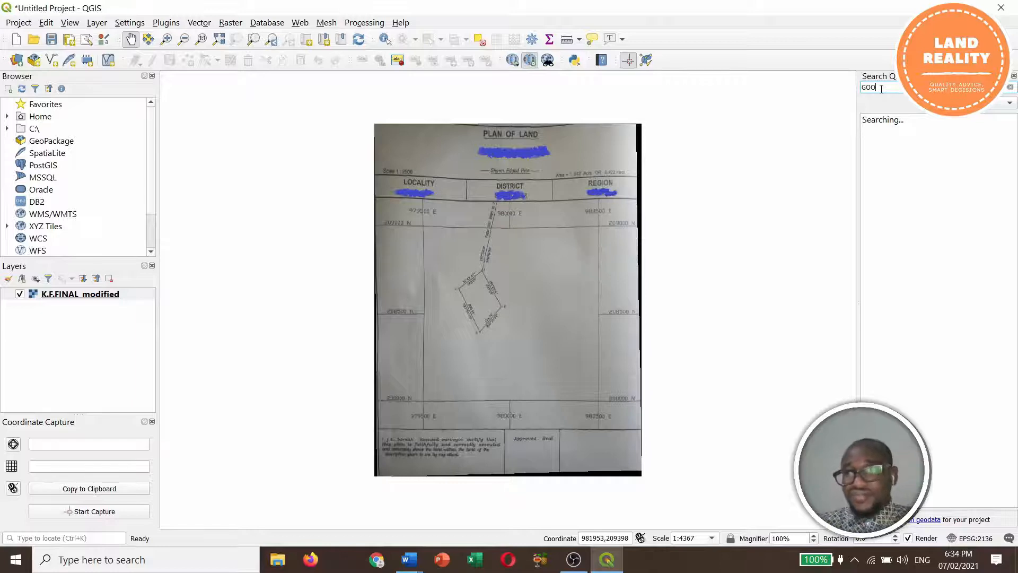
pyautogui.write('GLE')
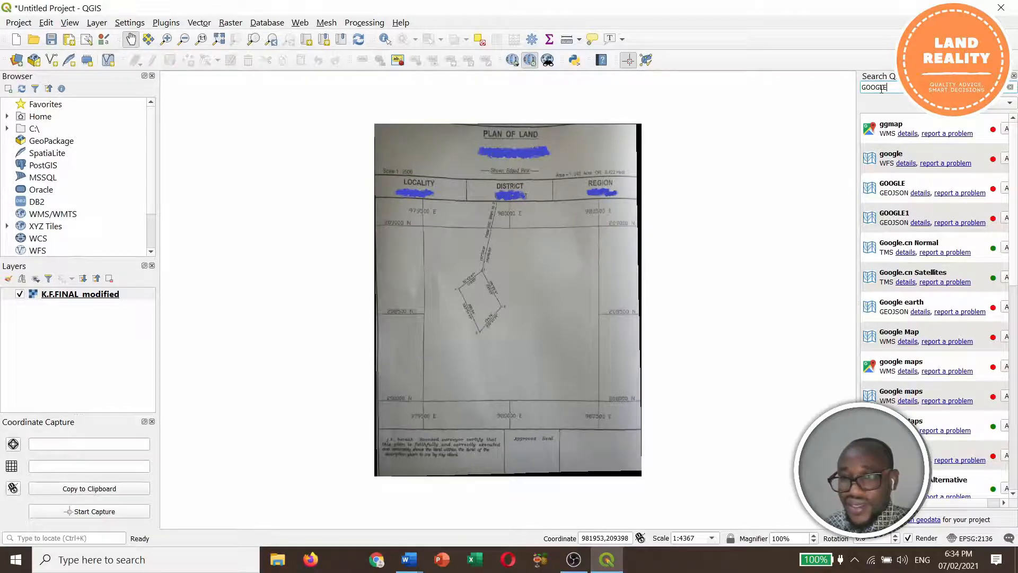
pyautogui.press('BackSpace')
pyautogui.press('BackSpace')
pyautogui.press('BackSpace')
pyautogui.press('BackSpace')
pyautogui.press('BackSpace')
pyautogui.press('BackSpace')
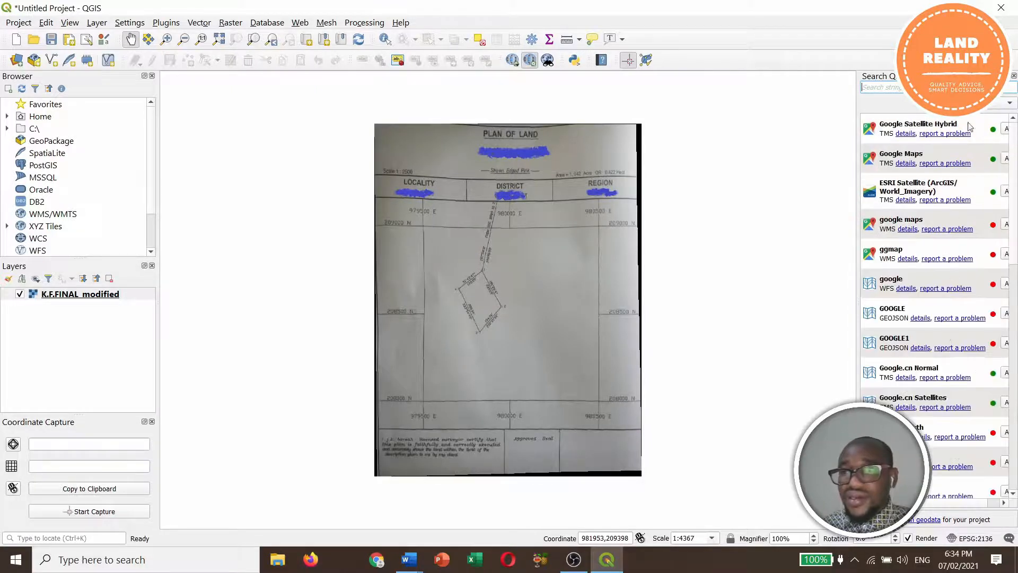
pyautogui.click(1005, 128)
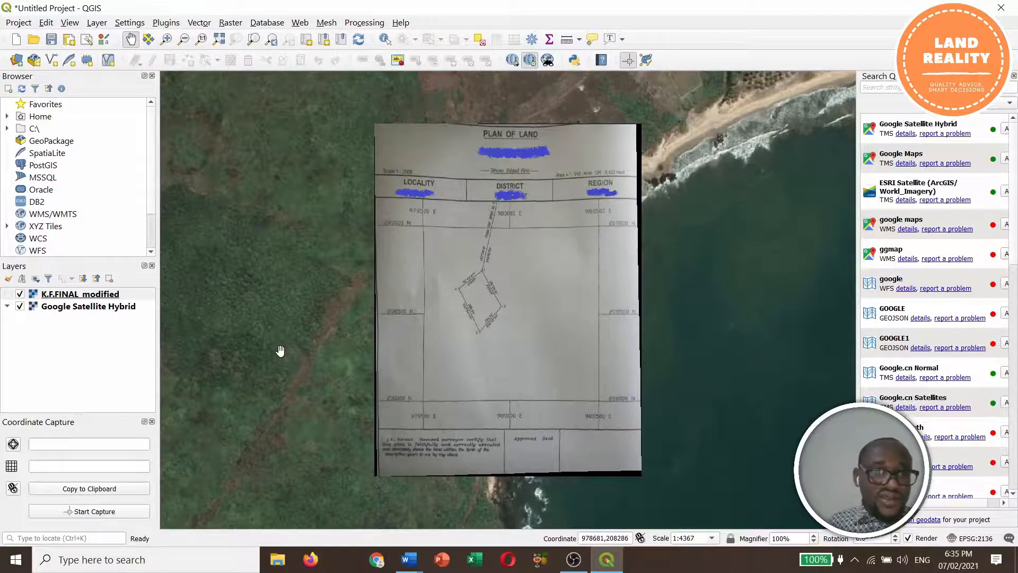
# Examine where the georeferenced plan falls on the satellite imagery relative to the coastline and nearby settlements.
pyautogui.scroll(-1, 280, 350)
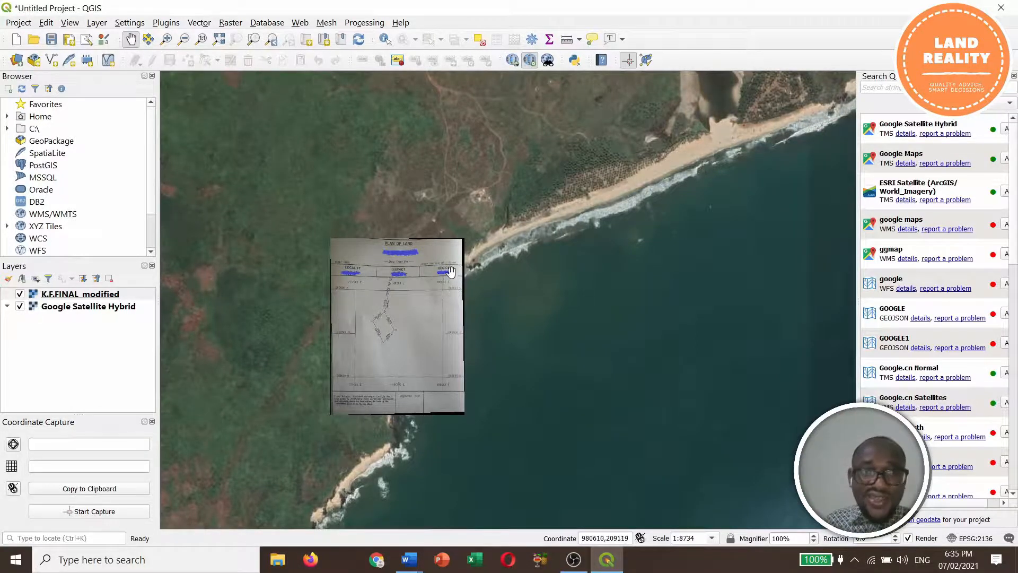
pyautogui.scroll(-3, 452, 208)
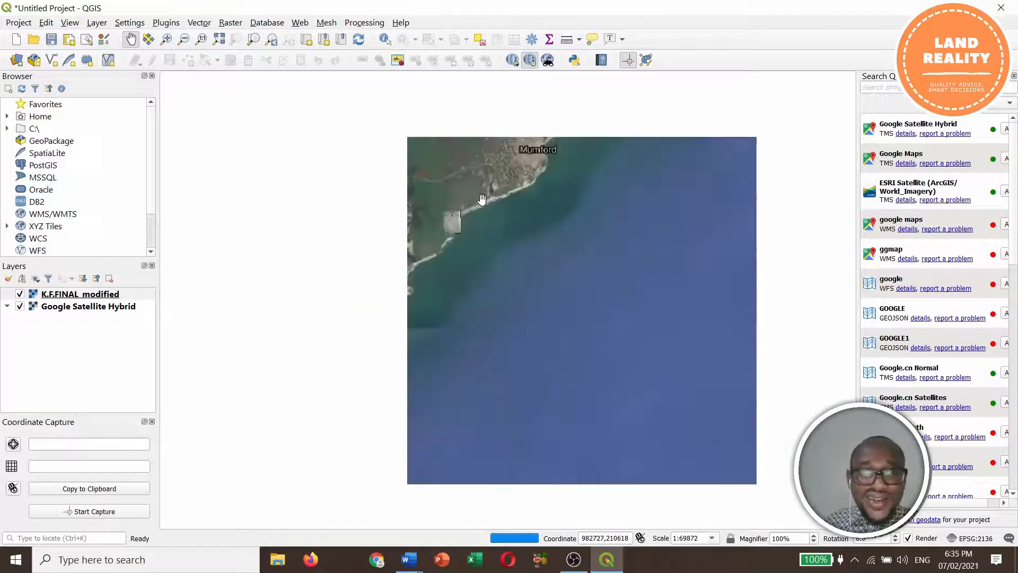
pyautogui.moveTo(422, 171); pyautogui.dragTo(508, 202)
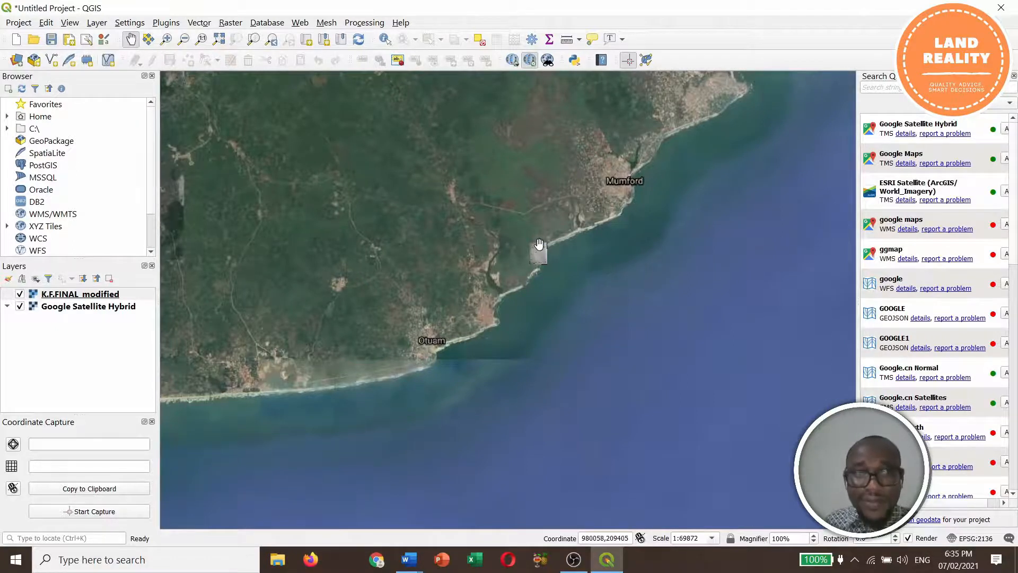
pyautogui.scroll(2, 540, 245)
pyautogui.scroll(1, 567, 293)
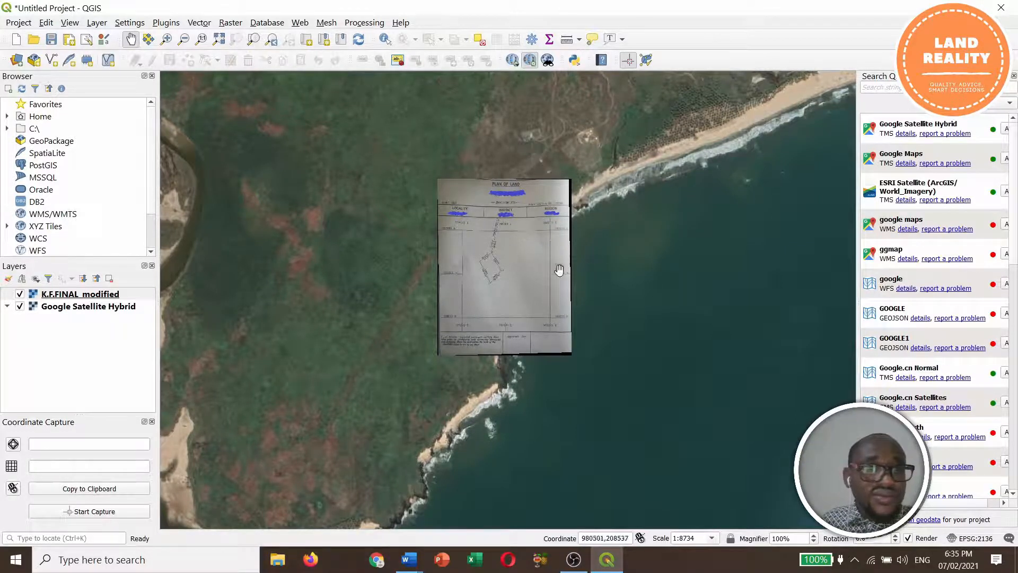
# Set up a new shapefile layer named KF with Polygon as its geometry type.
pyautogui.click(101, 26)
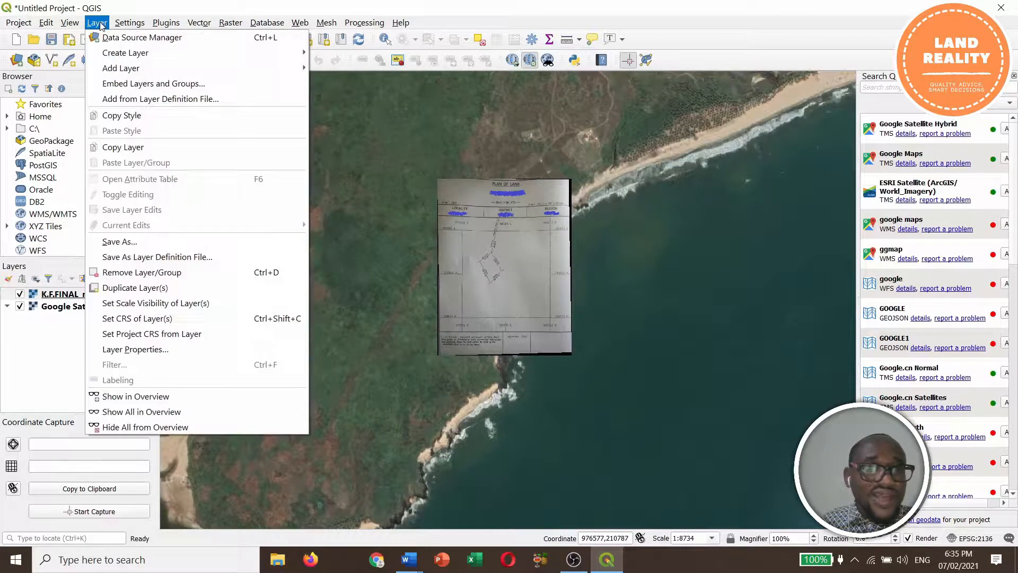
pyautogui.moveTo(141, 55)
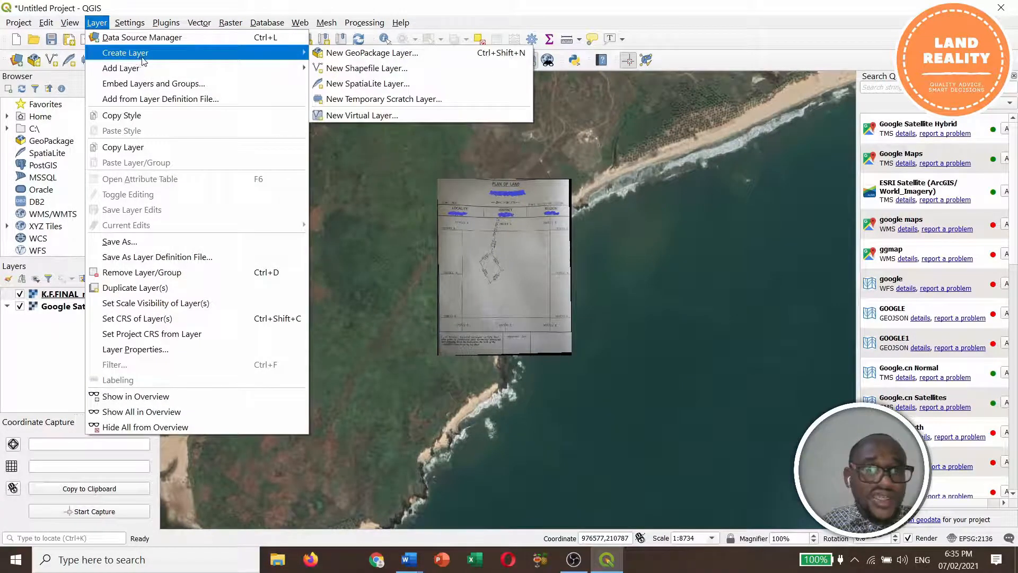
pyautogui.click(361, 74)
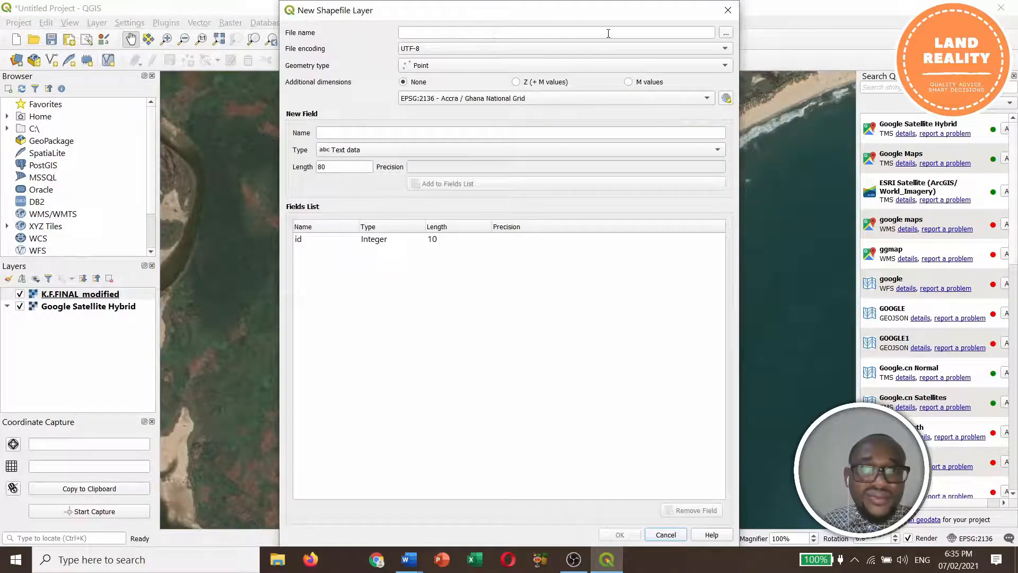
pyautogui.click(685, 33)
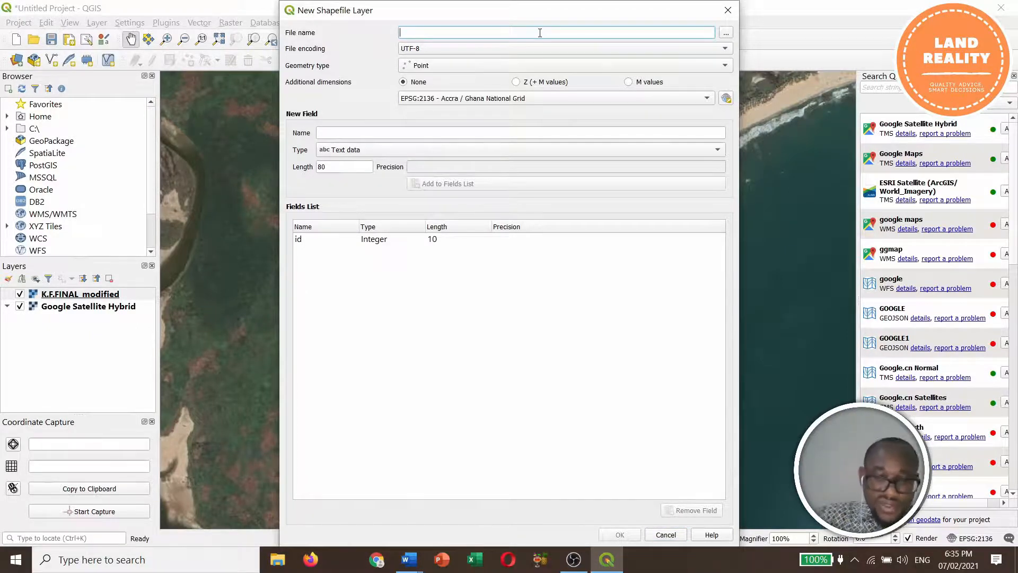
pyautogui.write('KF')
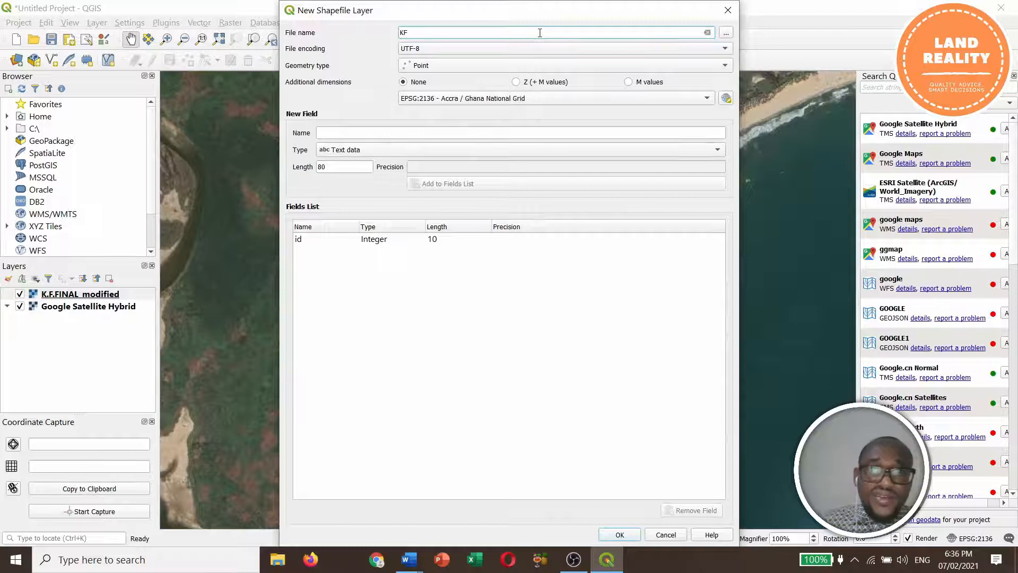
pyautogui.click(588, 67)
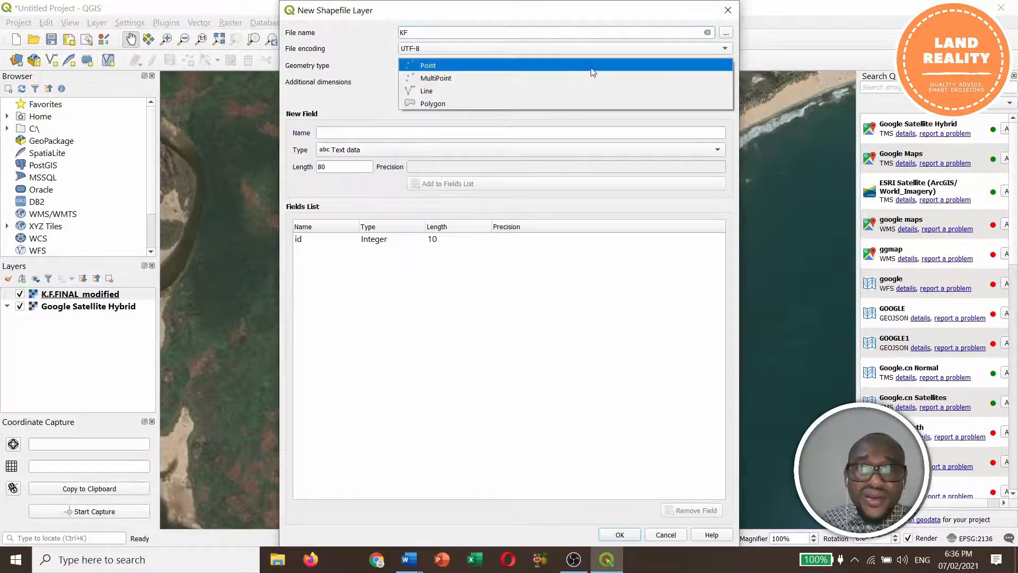
pyautogui.click(454, 102)
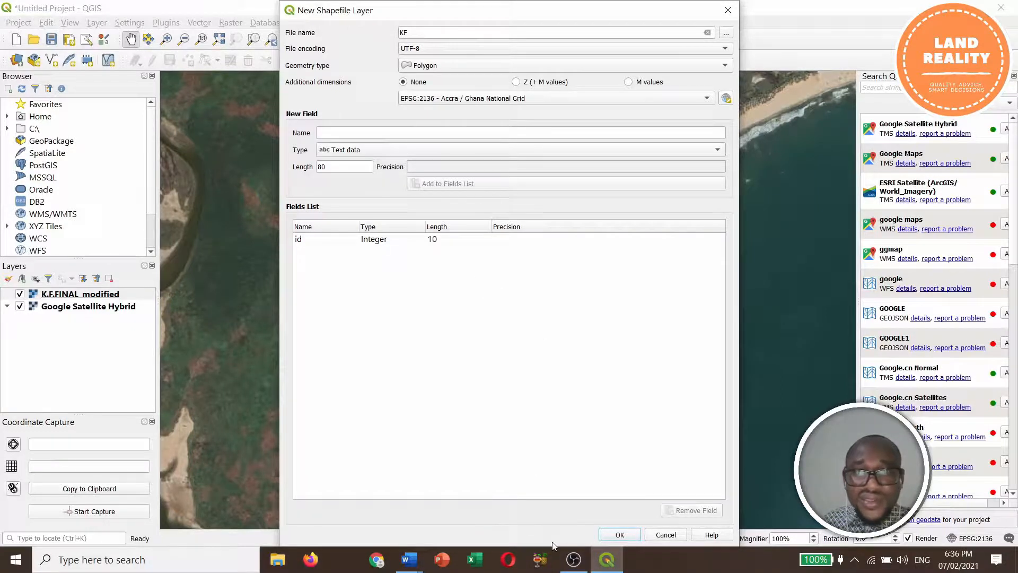
# Set the shapefile's save location to KF.shp on the Desktop and create the layer.
pyautogui.click(727, 33)
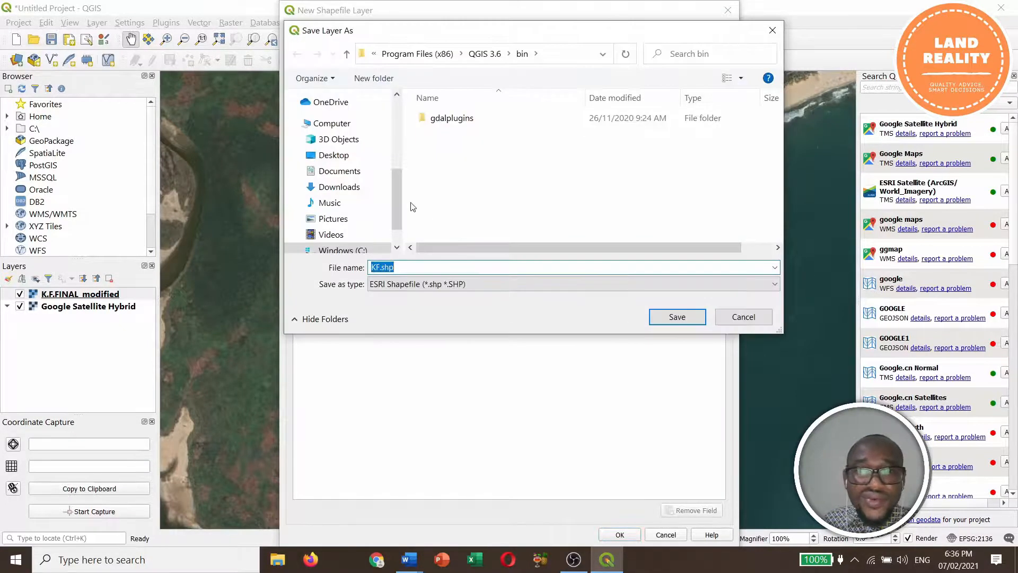
pyautogui.click(334, 156)
pyautogui.click(701, 317)
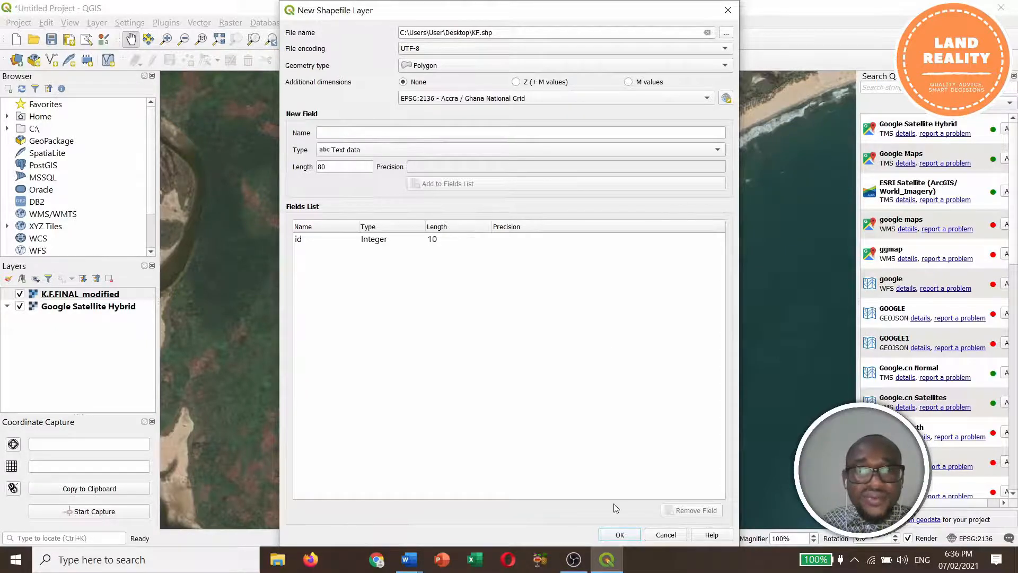
pyautogui.click(620, 534)
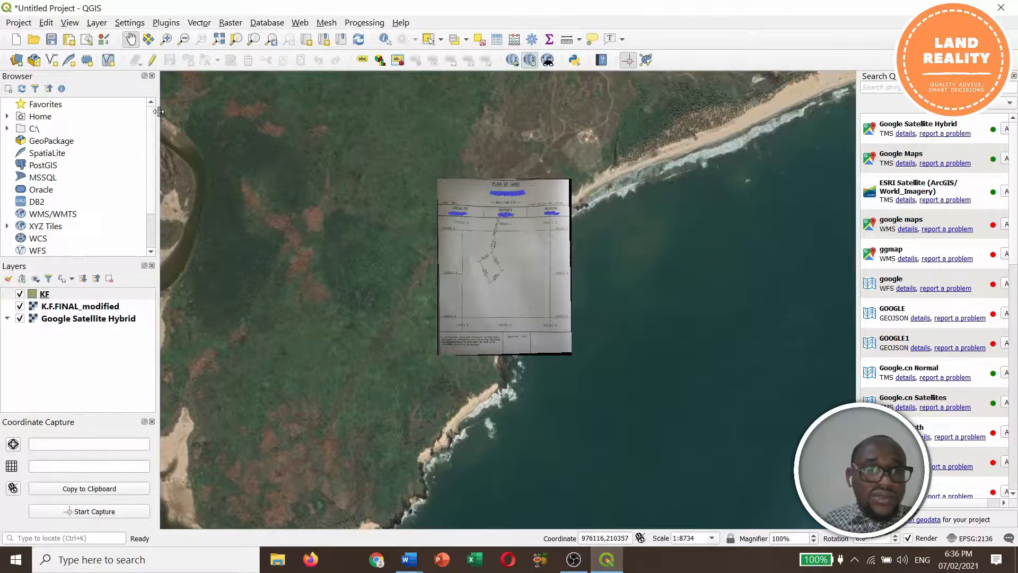
# Turn on editing for the KF layer.
pyautogui.click(42, 296)
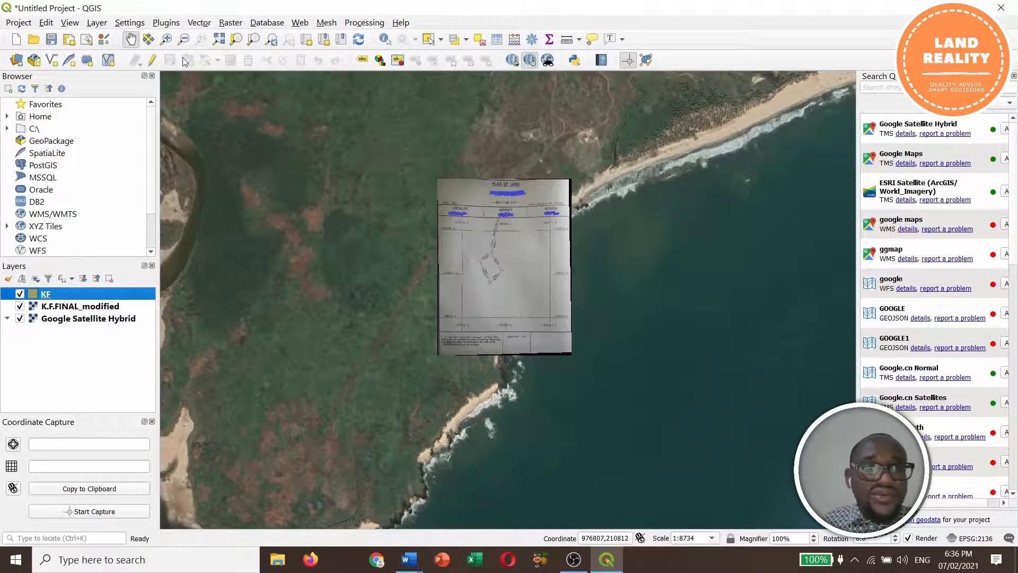
pyautogui.click(152, 60)
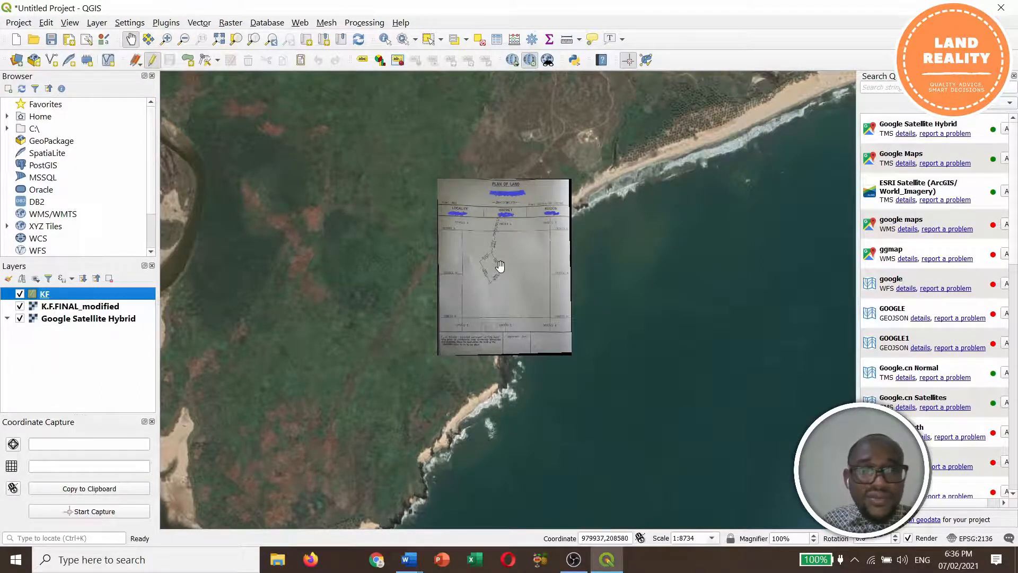
pyautogui.scroll(3, 499, 267)
pyautogui.scroll(1, 498, 266)
pyautogui.scroll(-1, 440, 256)
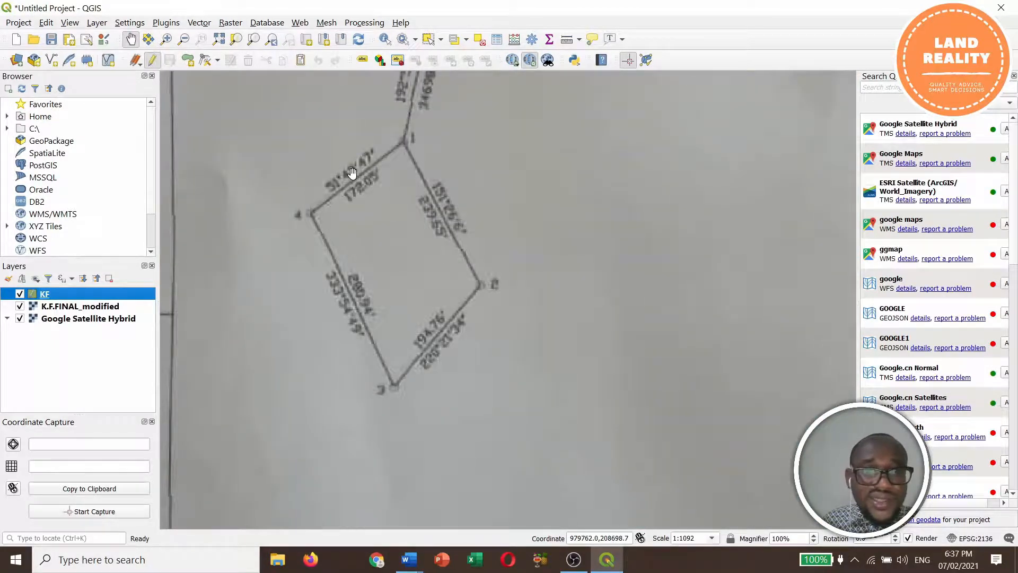
pyautogui.scroll(1, 353, 173)
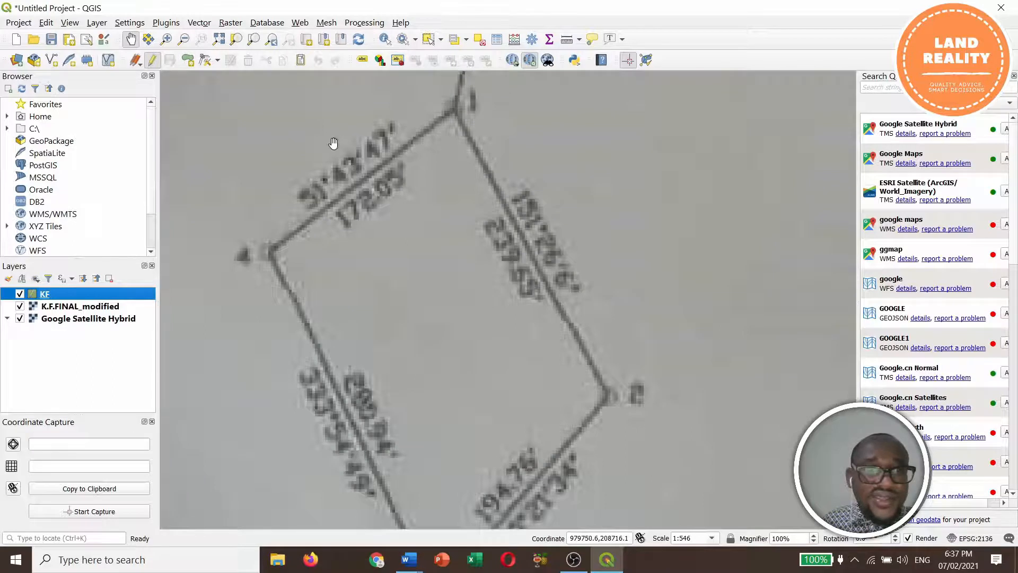
# Trace the plot boundary through corners 4, 1, 2 and 3 as a polygon feature and give it id 1.
pyautogui.click(187, 60)
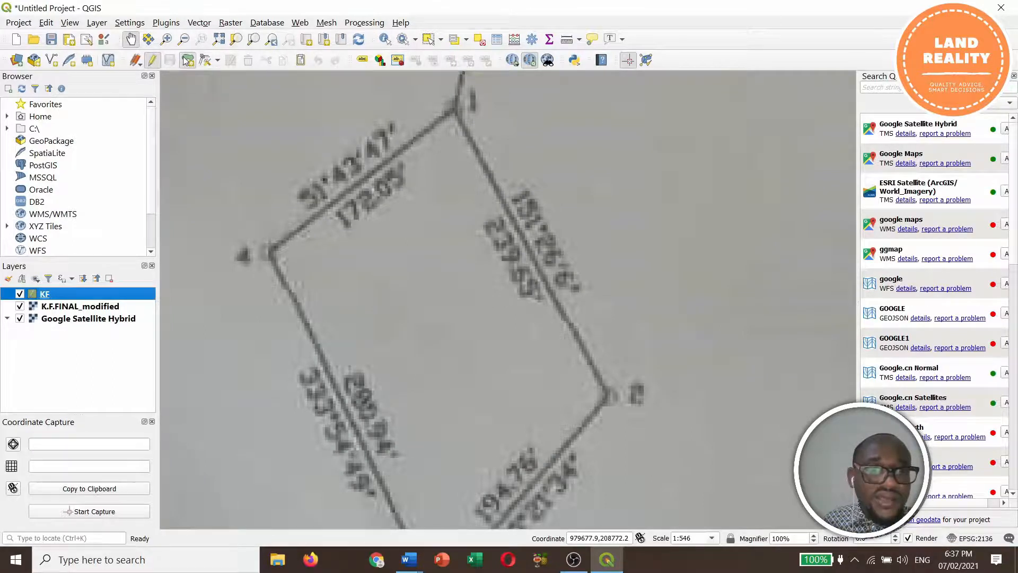
pyautogui.click(271, 254)
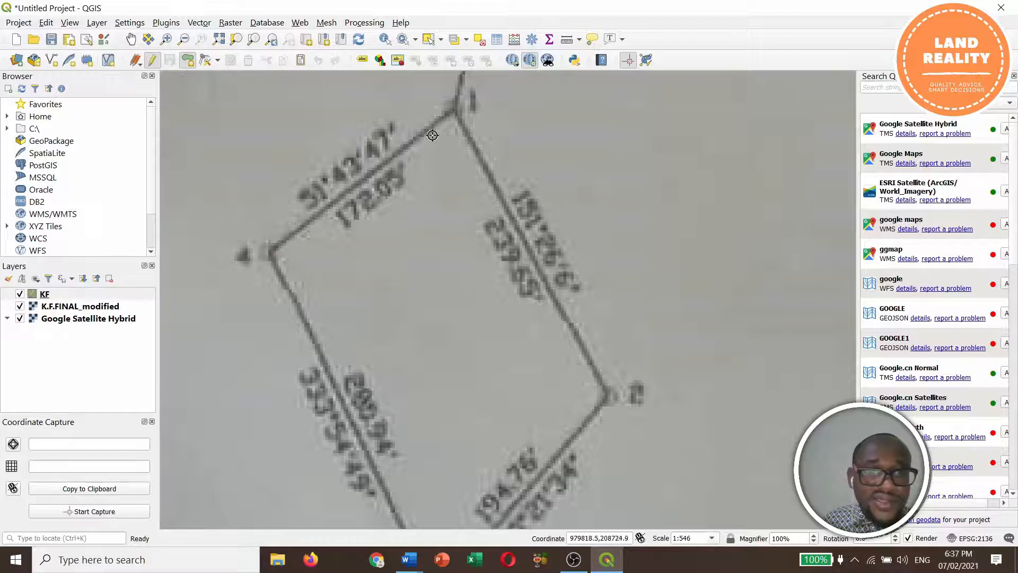
pyautogui.click(453, 111)
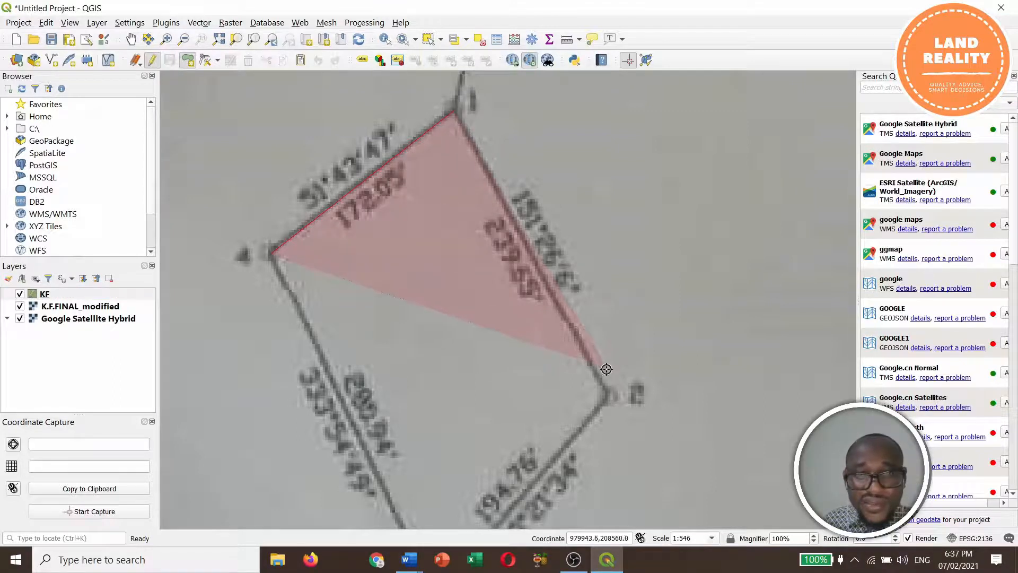
pyautogui.click(608, 400)
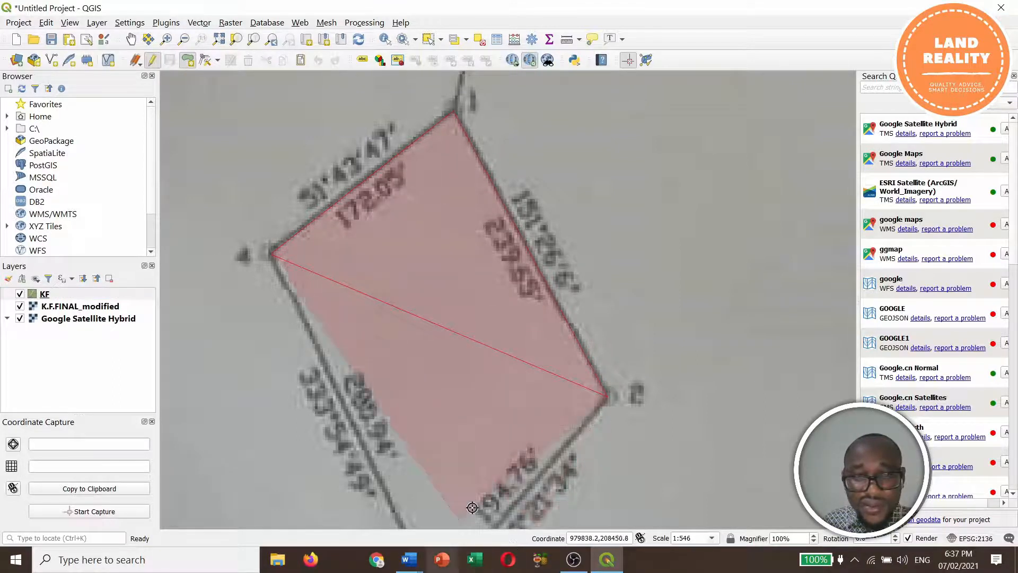
pyautogui.press('Down')
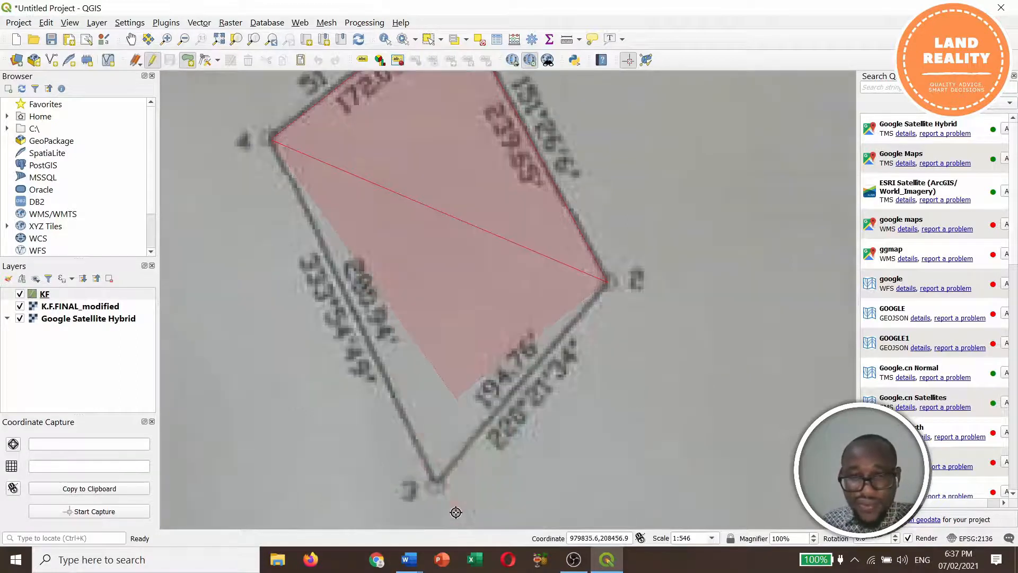
pyautogui.click(431, 482)
pyautogui.rightClick(432, 482)
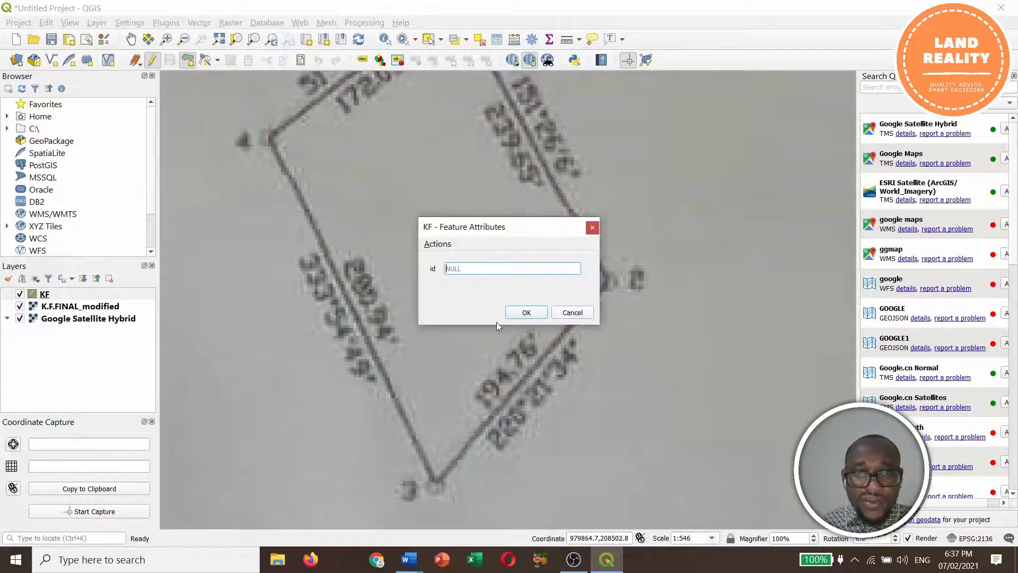
pyautogui.click(474, 270)
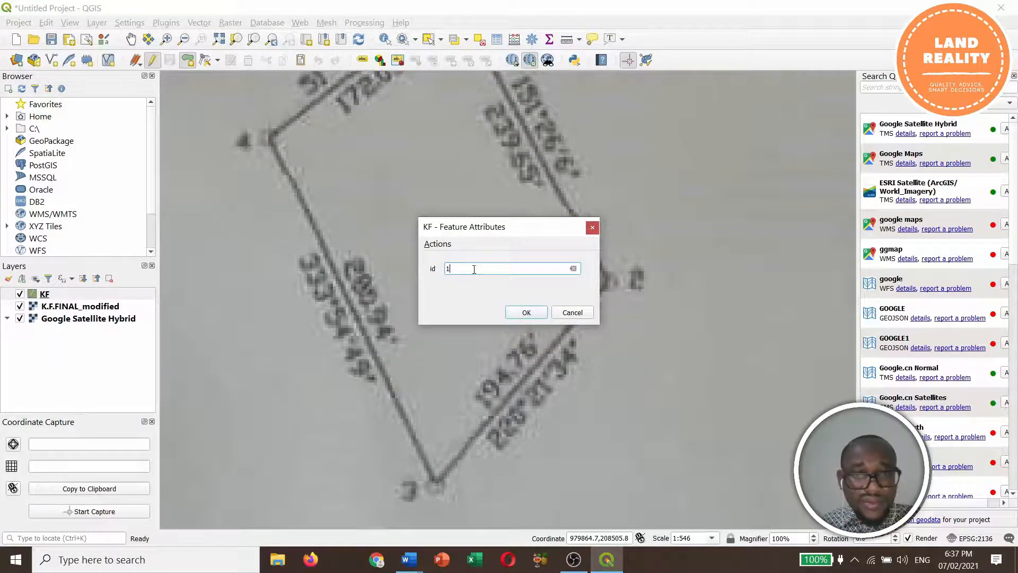
pyautogui.click(525, 312)
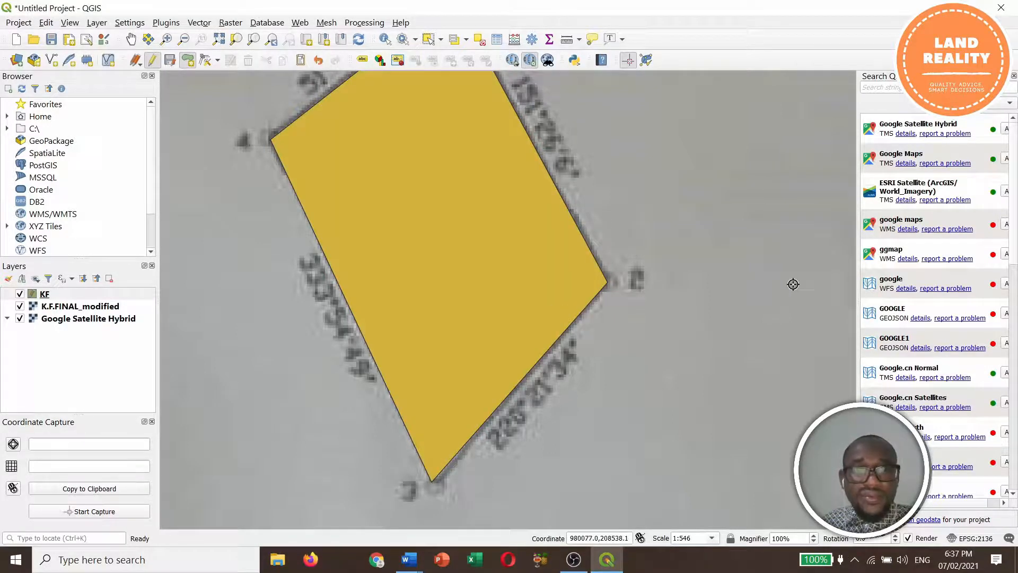
# Hide the K.F.FINAL_modified plan to view the KF polygon directly on the satellite basemap.
pyautogui.click(27, 294)
pyautogui.click(19, 306)
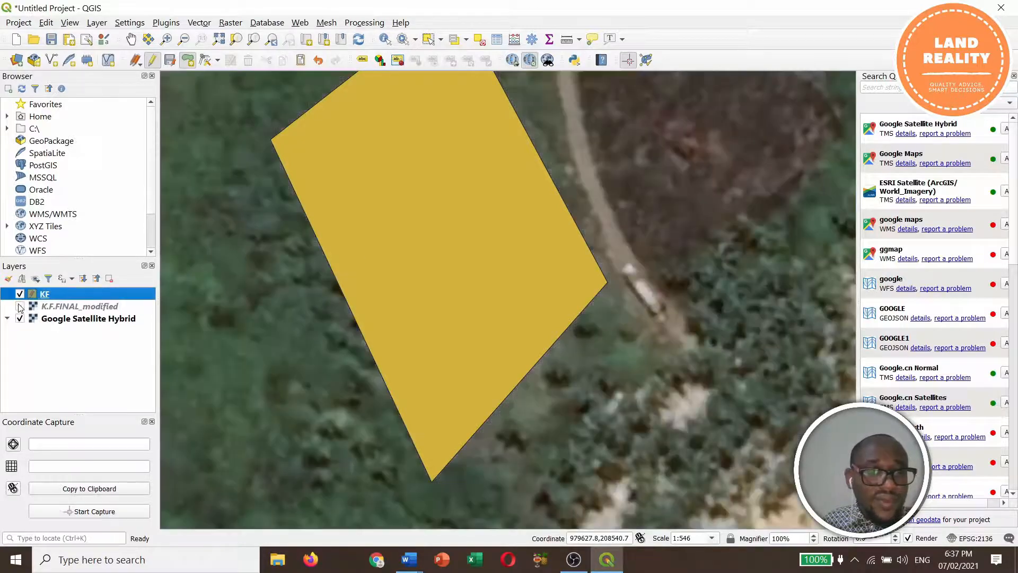
pyautogui.scroll(-2, 621, 260)
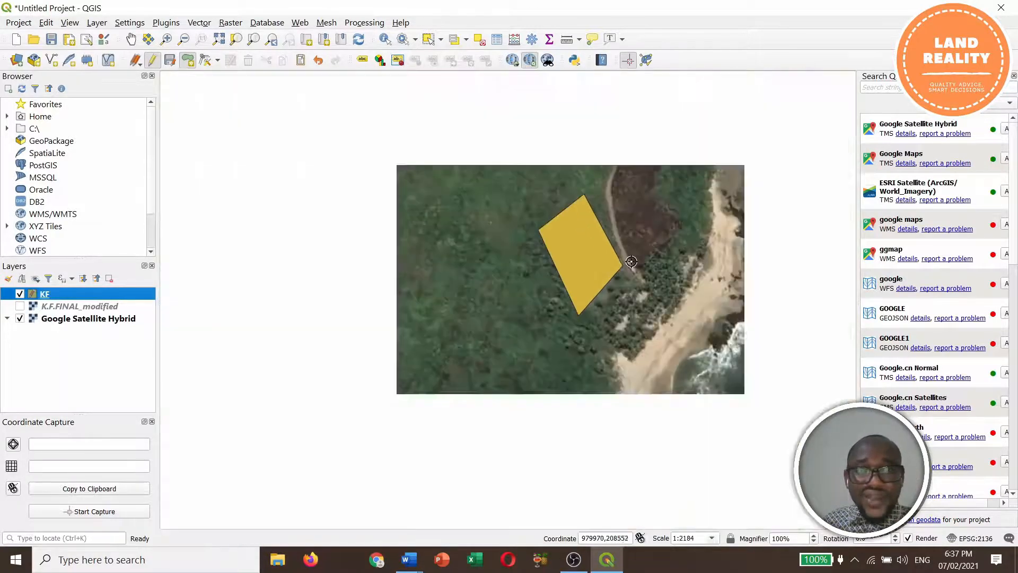
pyautogui.scroll(-1, 644, 262)
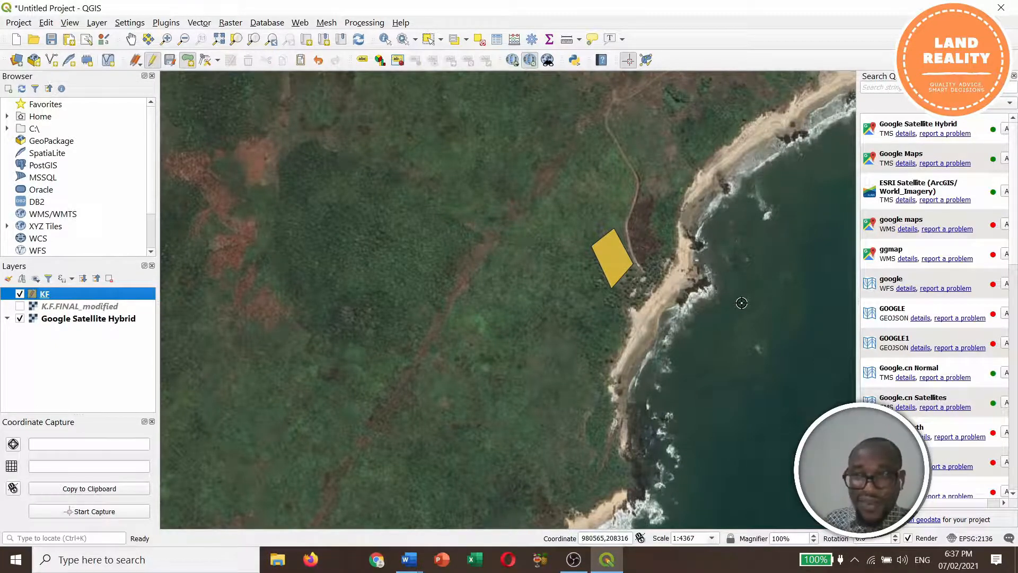
# Stop editing the KF layer and save its changes.
pyautogui.scroll(-1, 621, 225)
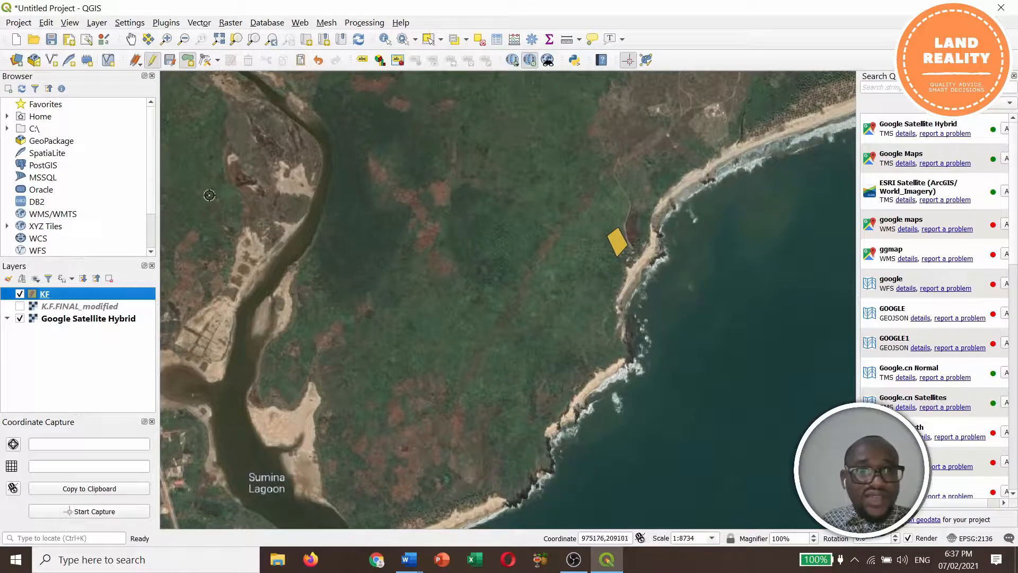
pyautogui.click(152, 61)
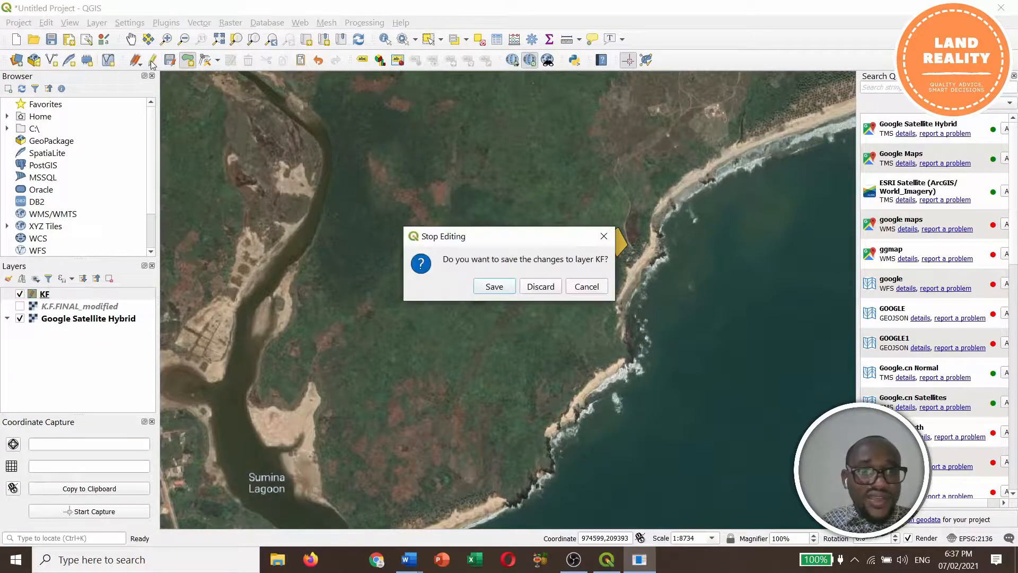
pyautogui.click(494, 287)
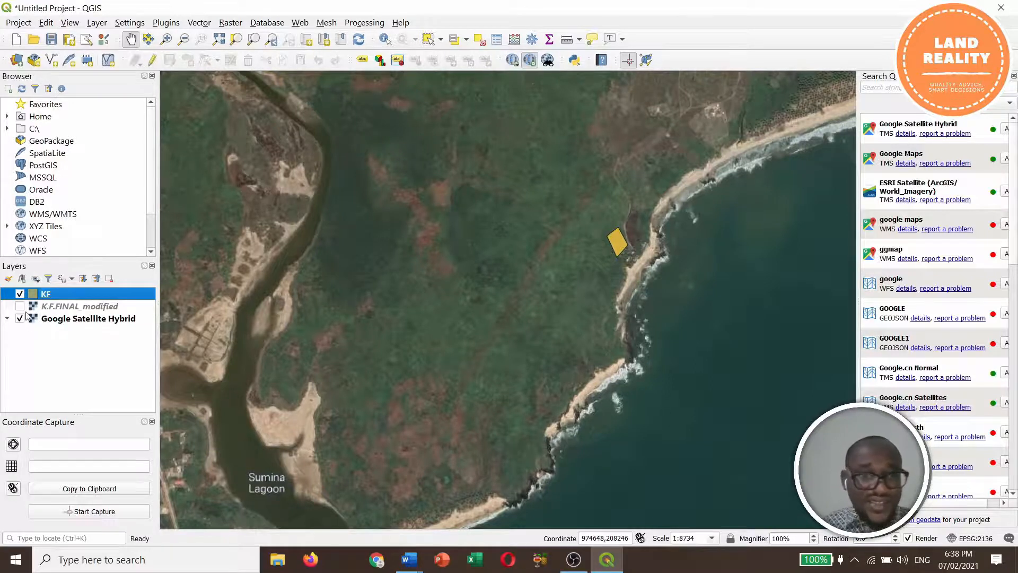
# Start exporting the KF layer's features with Keyhole Markup Language [KML] as the format.
pyautogui.rightClick(56, 297)
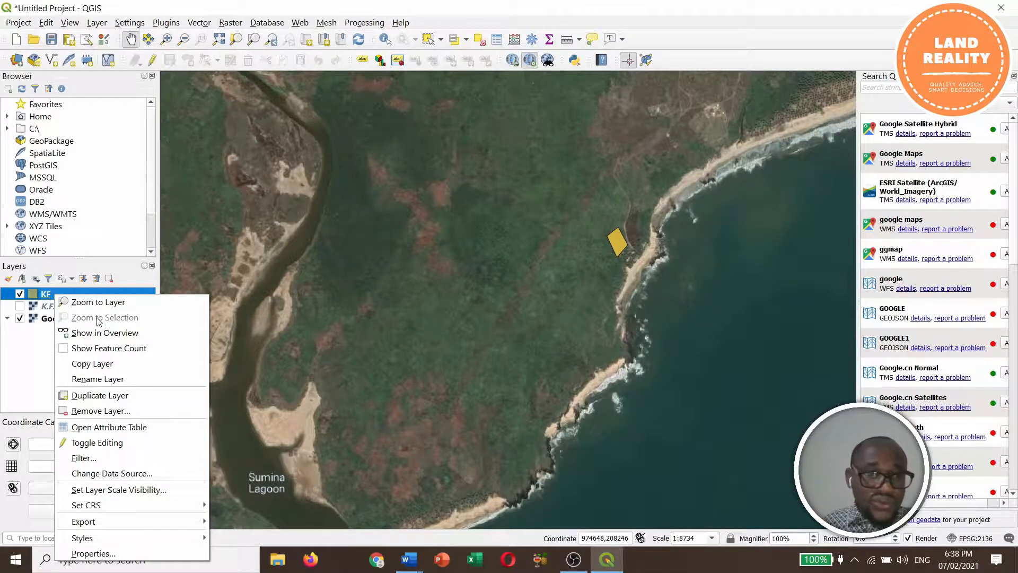
pyautogui.click(41, 297)
pyautogui.rightClick(41, 295)
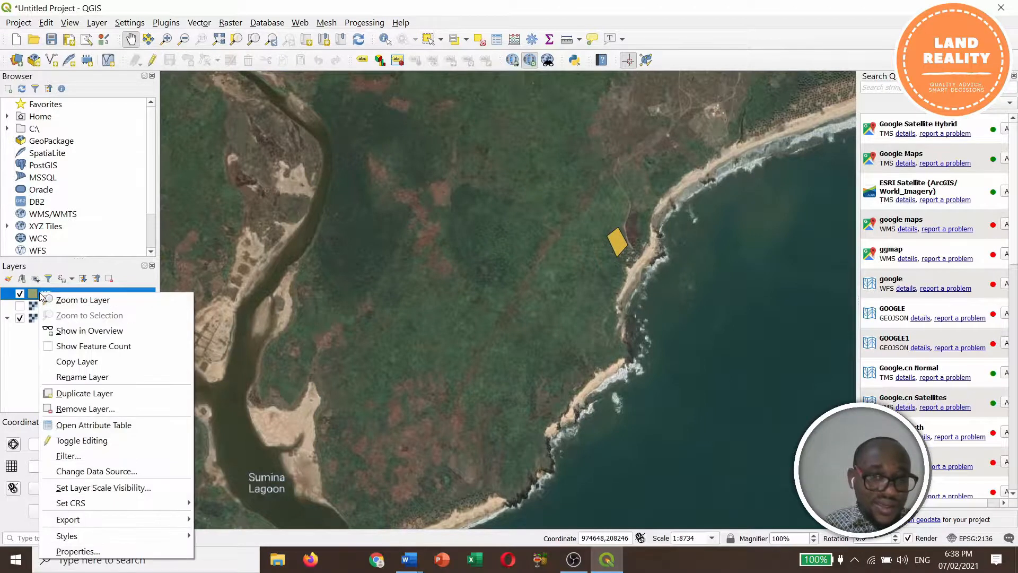
pyautogui.moveTo(136, 524)
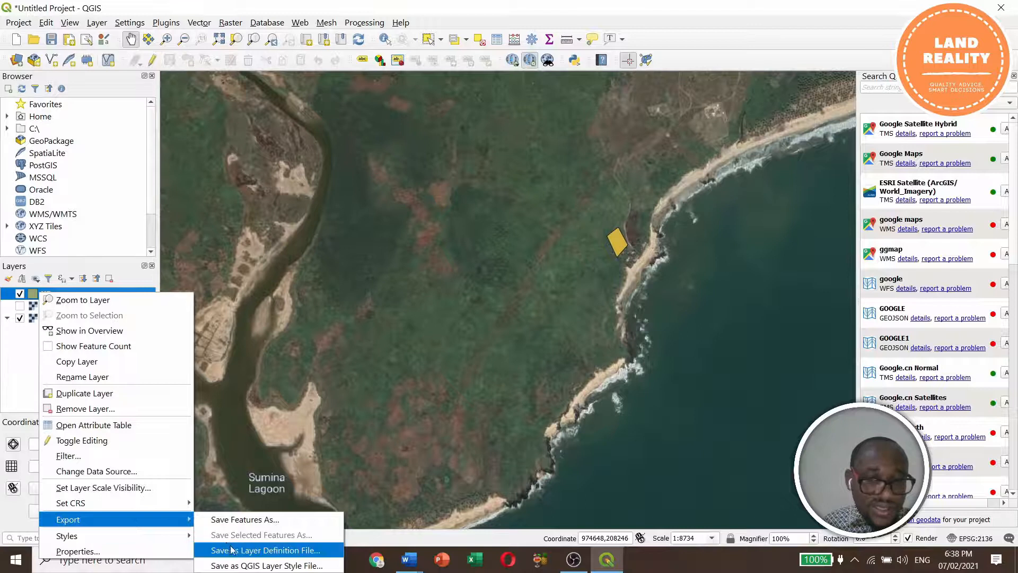
pyautogui.click(256, 520)
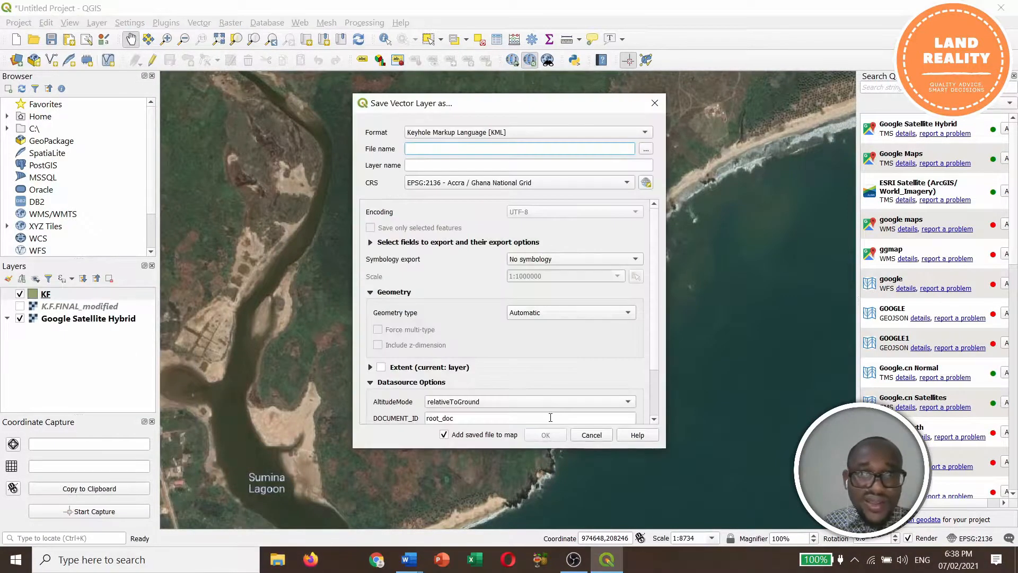
pyautogui.click(642, 133)
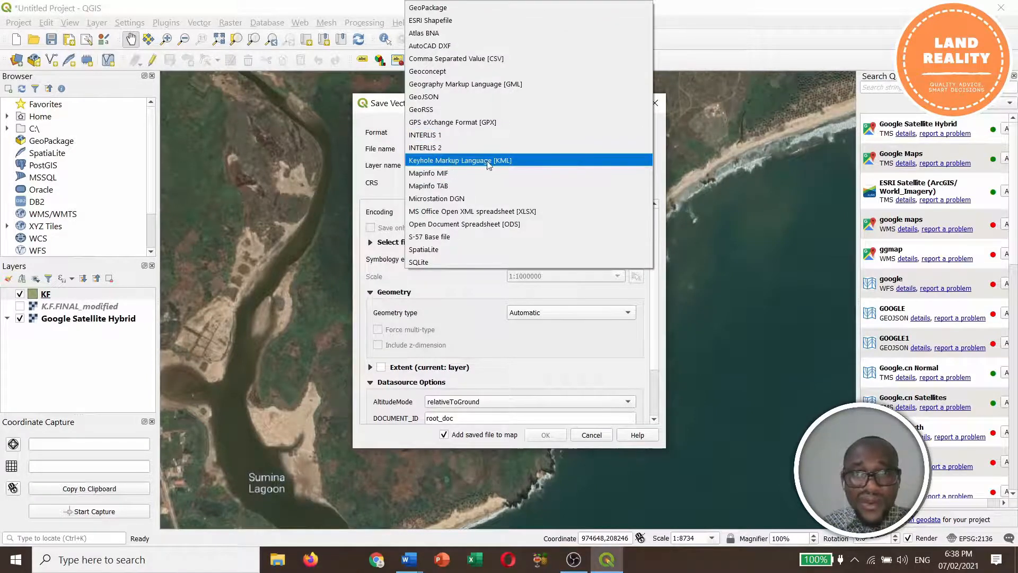
pyautogui.click(500, 159)
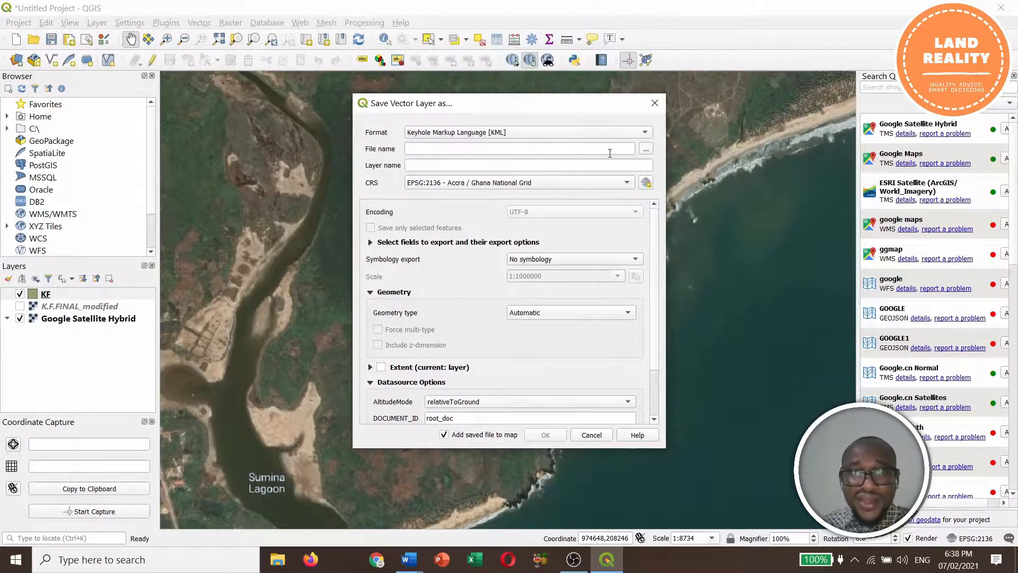
# Set the export file to KML.kml on the Desktop and save the layer, adding it to the map.
pyautogui.click(646, 150)
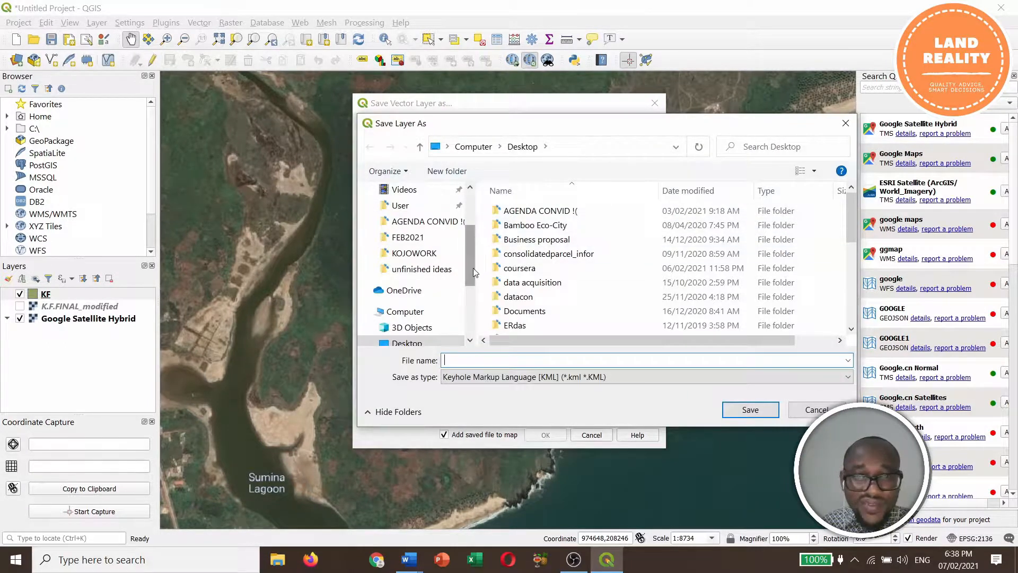
pyautogui.scroll(2, 419, 239)
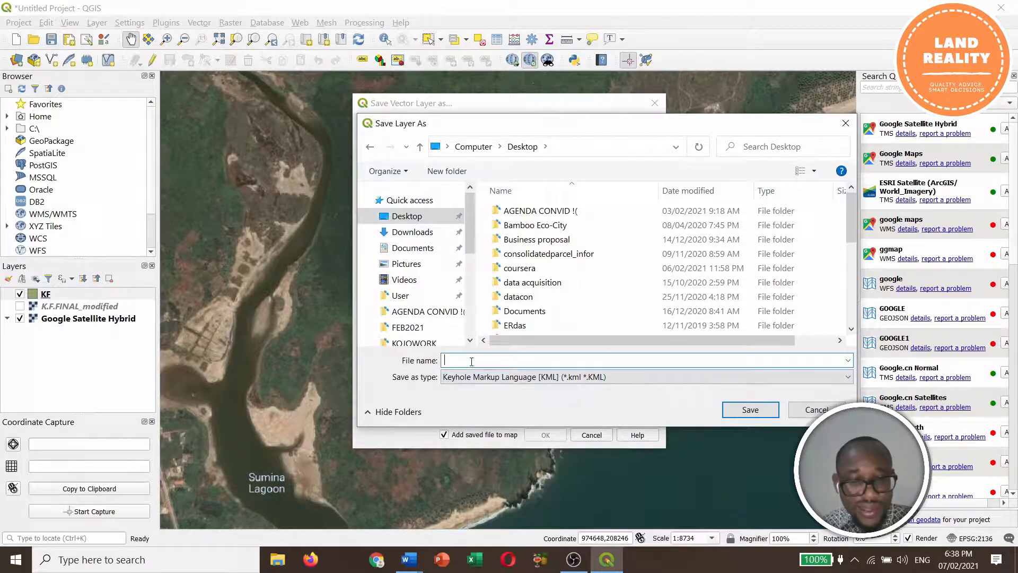
pyautogui.write('KML')
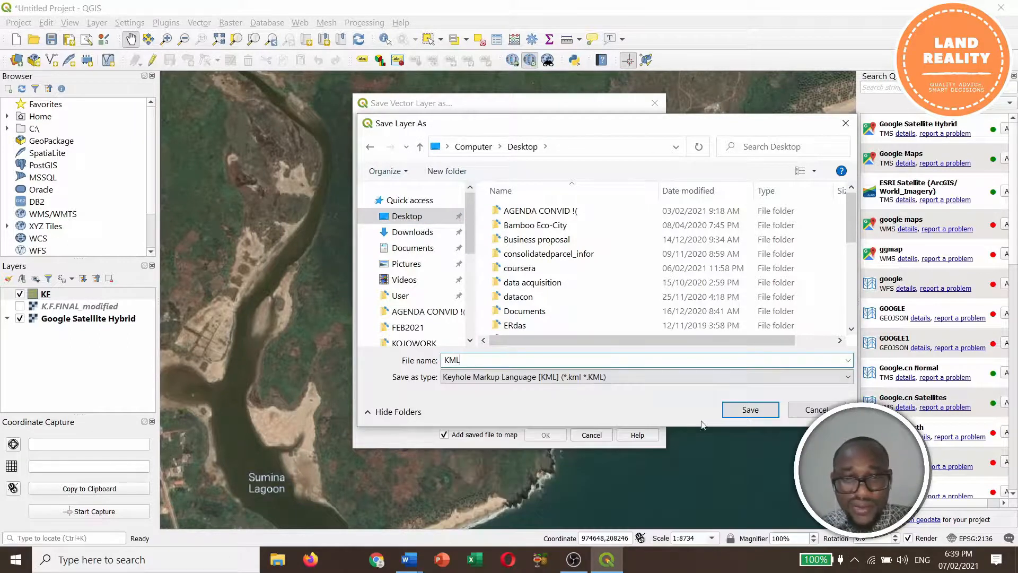
pyautogui.click(742, 411)
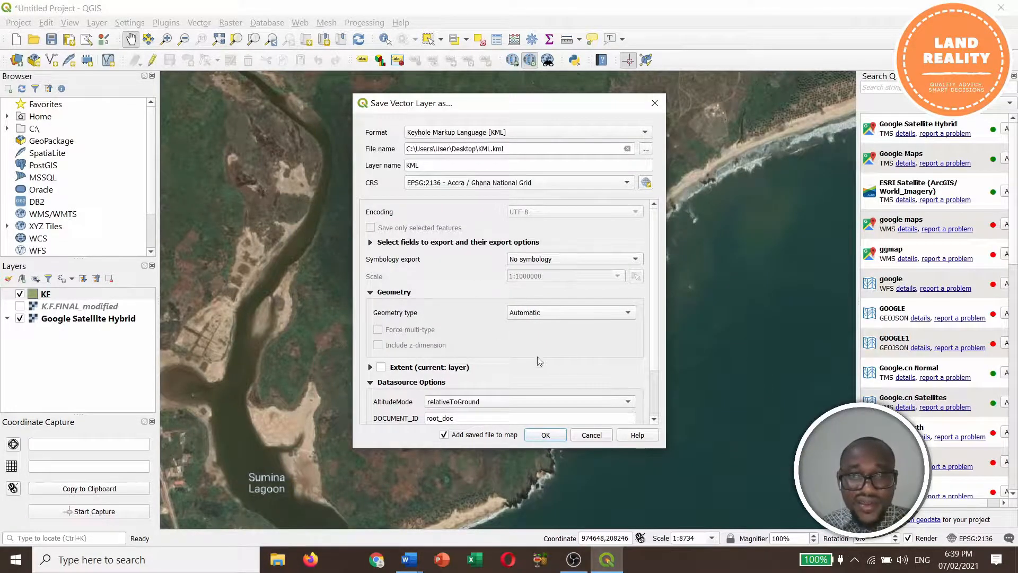
pyautogui.click(545, 435)
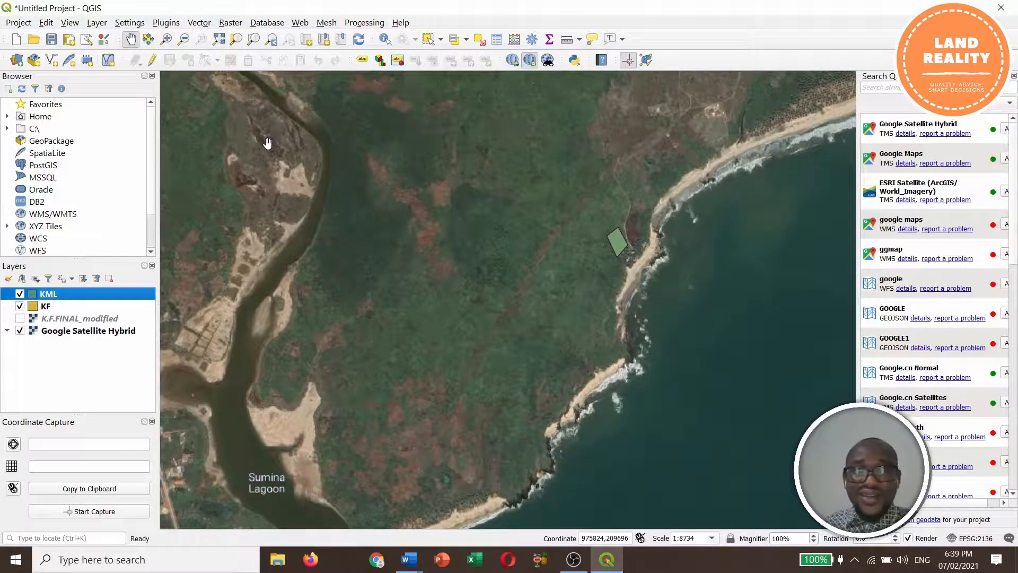
# Minimize QGIS, launch Google Earth Pro from the desktop and dismiss the start-up tips.
pyautogui.click(939, 7)
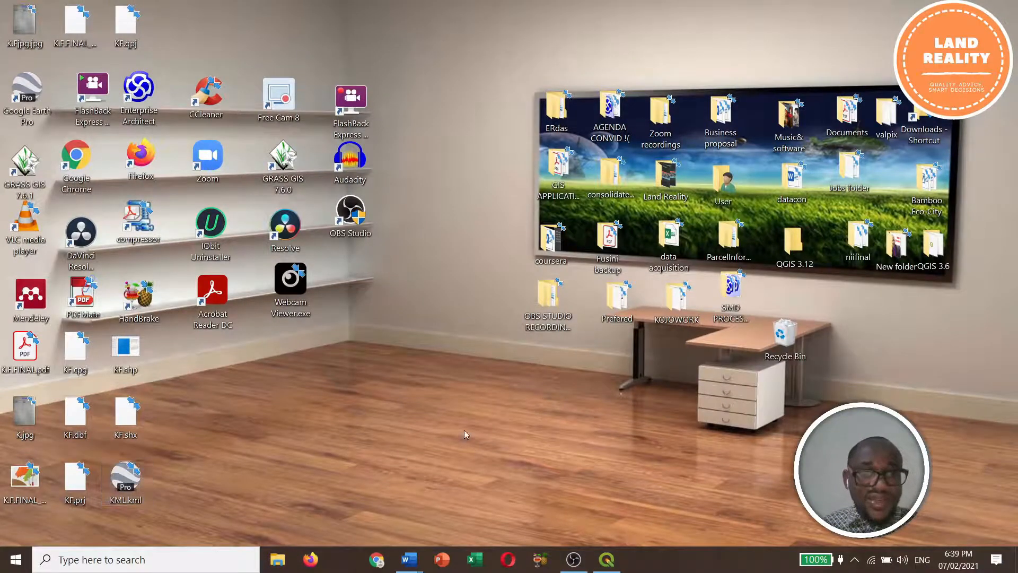
pyautogui.doubleClick(12, 91)
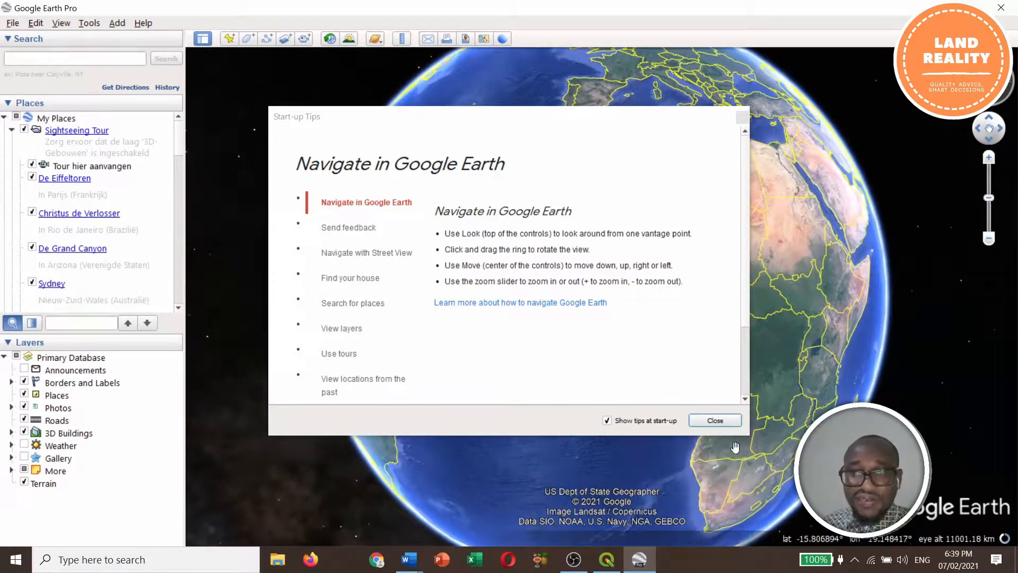
pyautogui.click(715, 421)
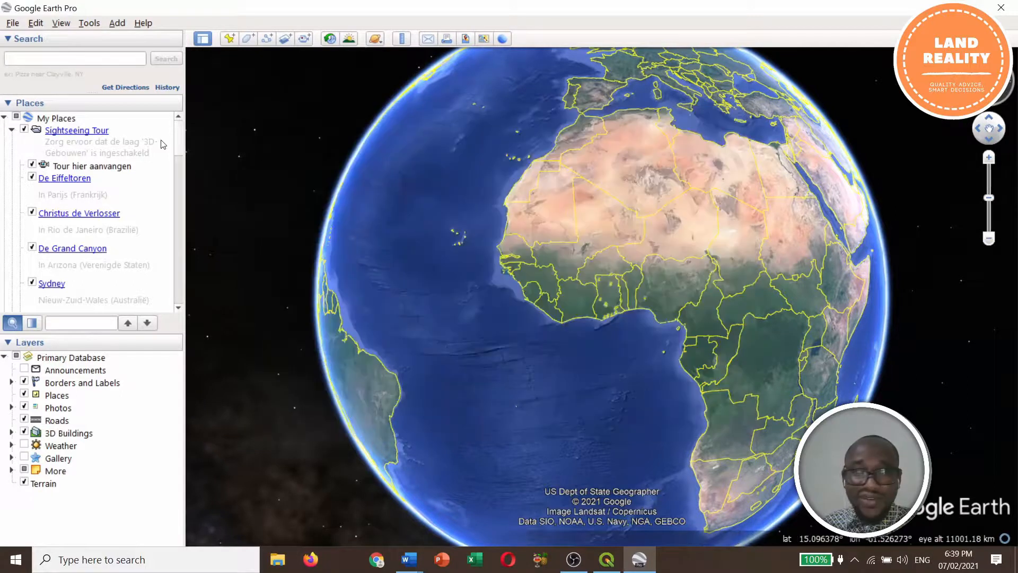
# Start a data import in Google Earth Pro and browse the Desktop folder.
pyautogui.click(12, 23)
pyautogui.click(53, 166)
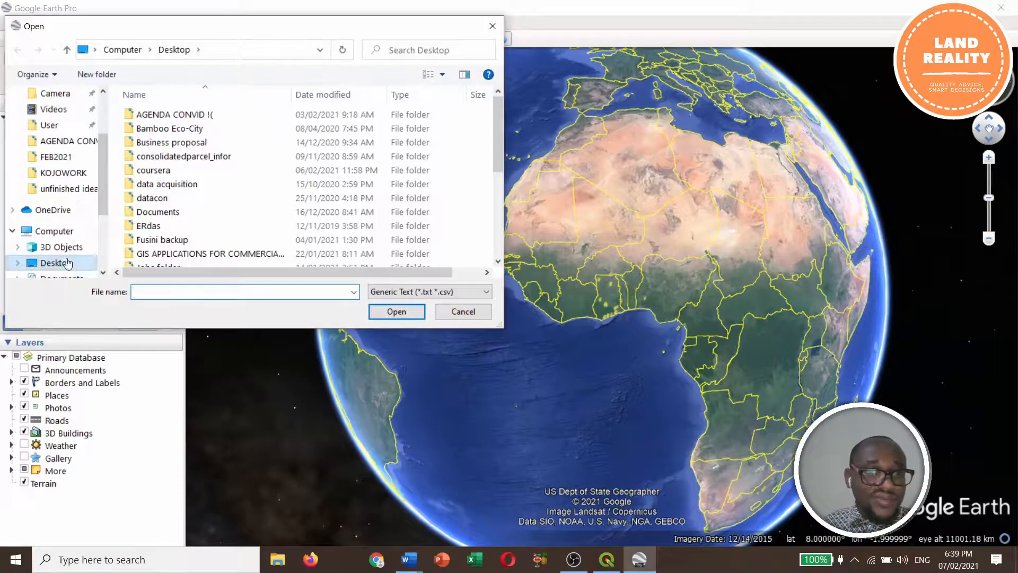
pyautogui.scroll(-4, 256, 211)
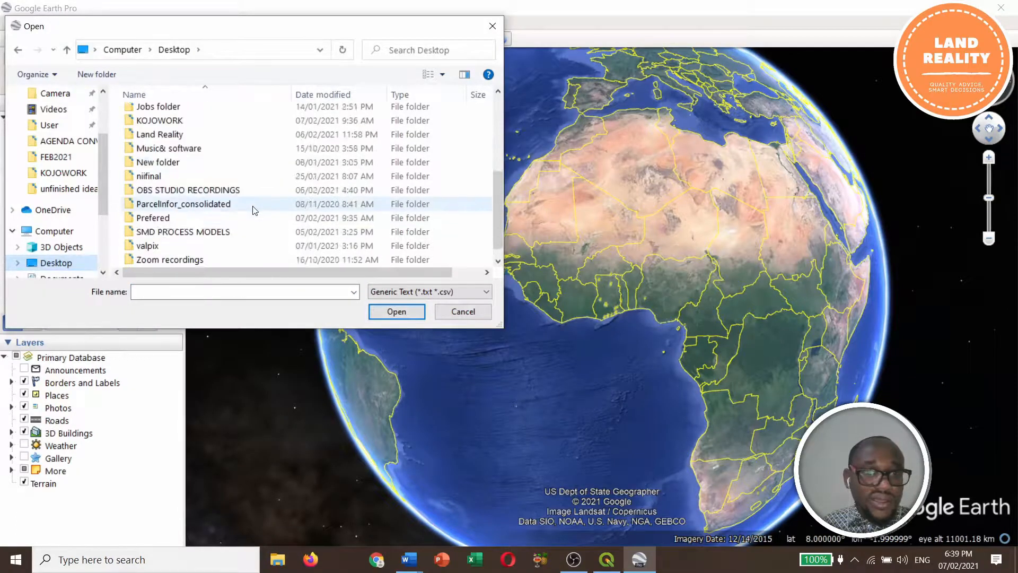
# Try to locate the KML file with the file filter set to all data import formats.
pyautogui.click(480, 292)
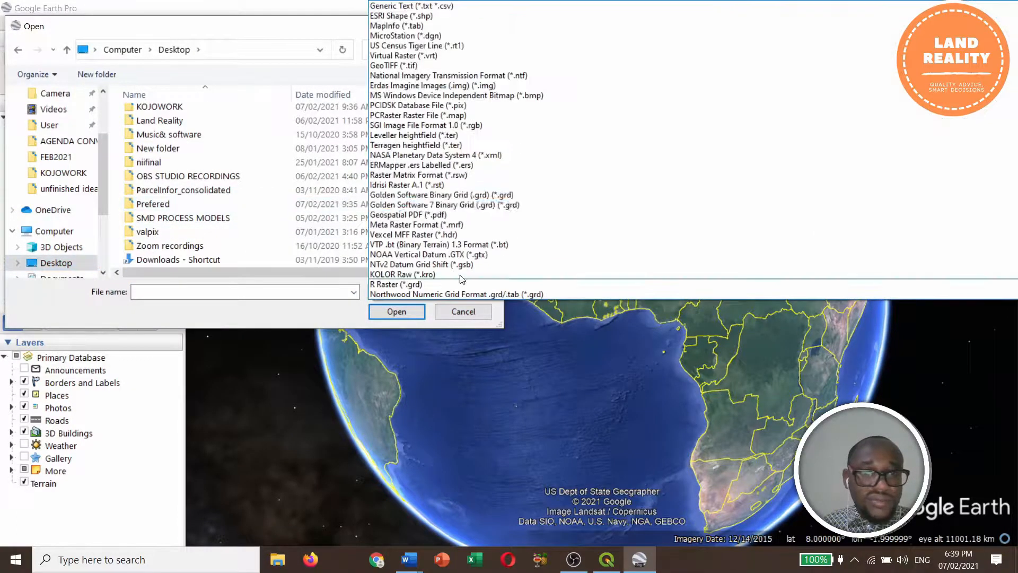
pyautogui.scroll(-2, 480, 254)
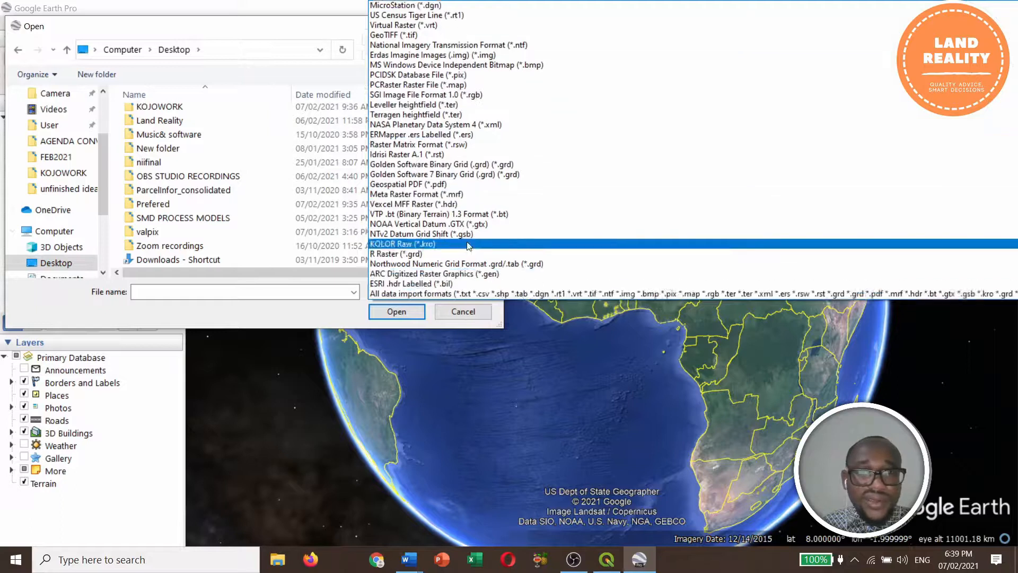
pyautogui.click(476, 285)
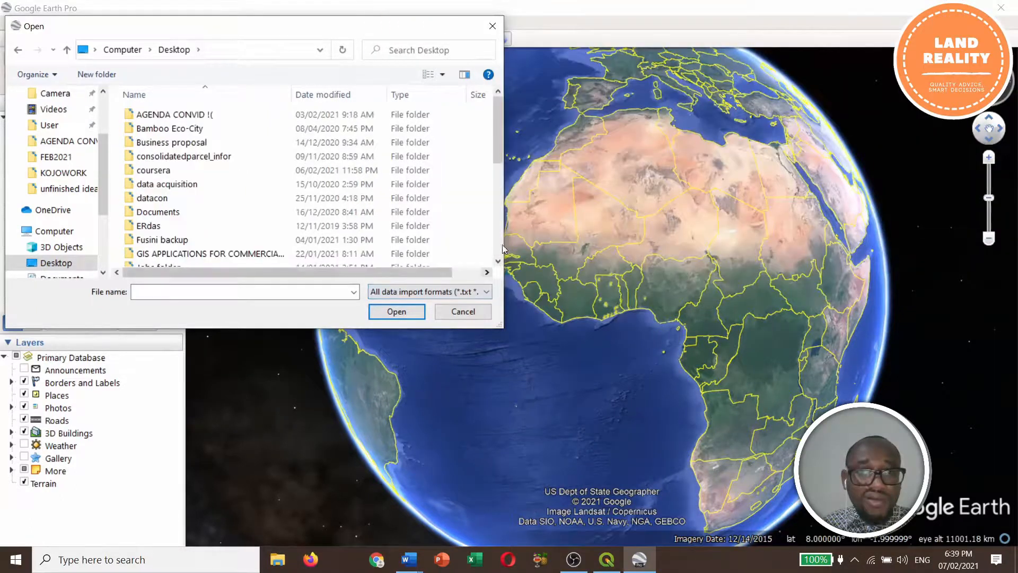
pyautogui.scroll(-5, 287, 197)
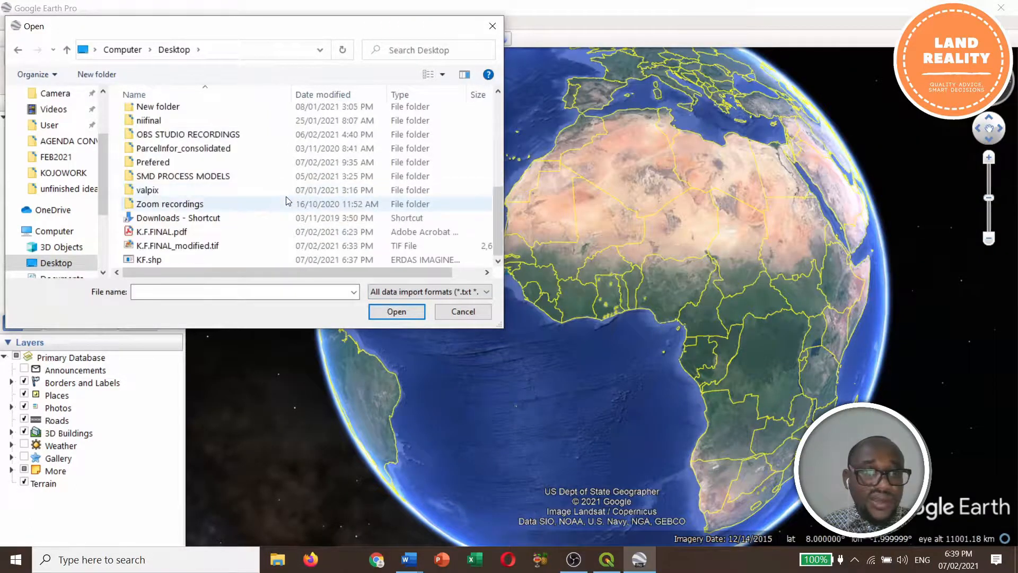
# Set the file filter to all files and import KML.kml from the Desktop.
pyautogui.click(462, 292)
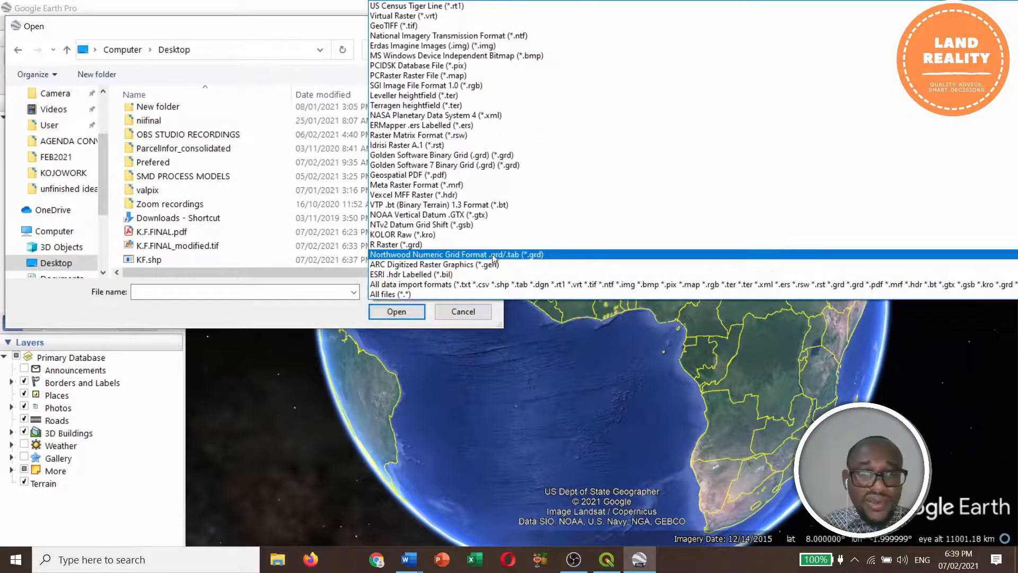
pyautogui.click(419, 294)
pyautogui.scroll(-5, 268, 223)
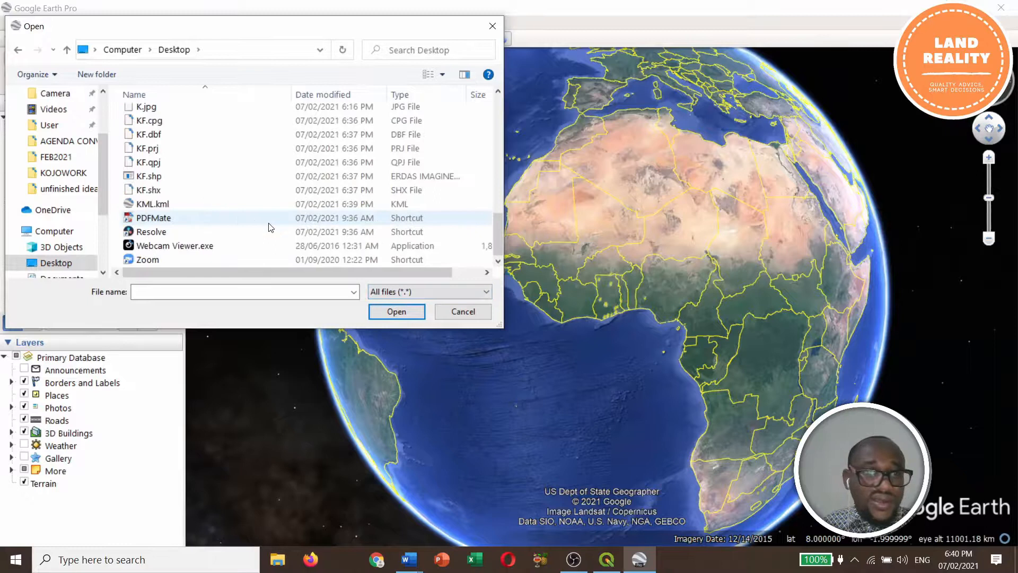
pyautogui.click(175, 204)
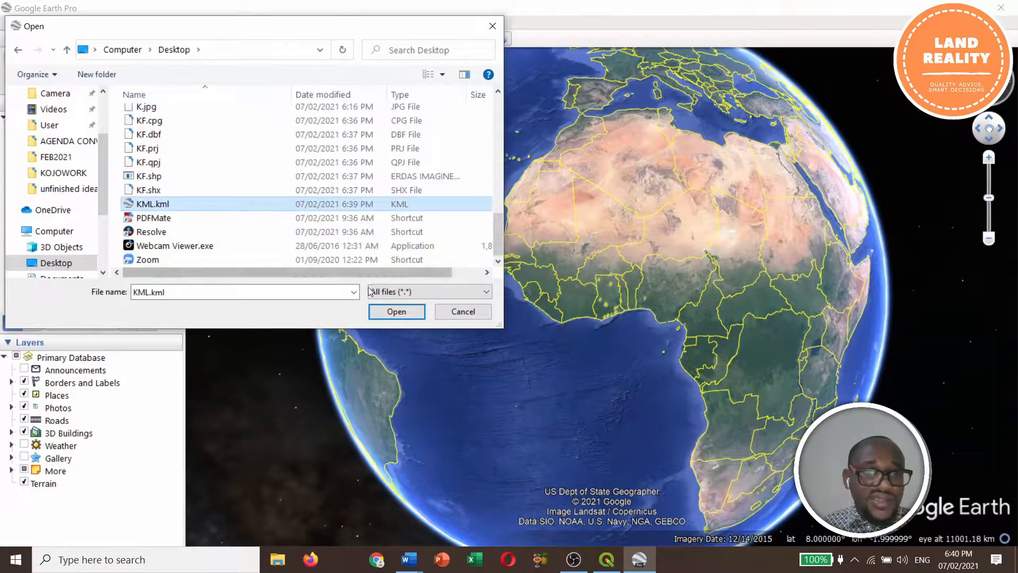
pyautogui.click(397, 311)
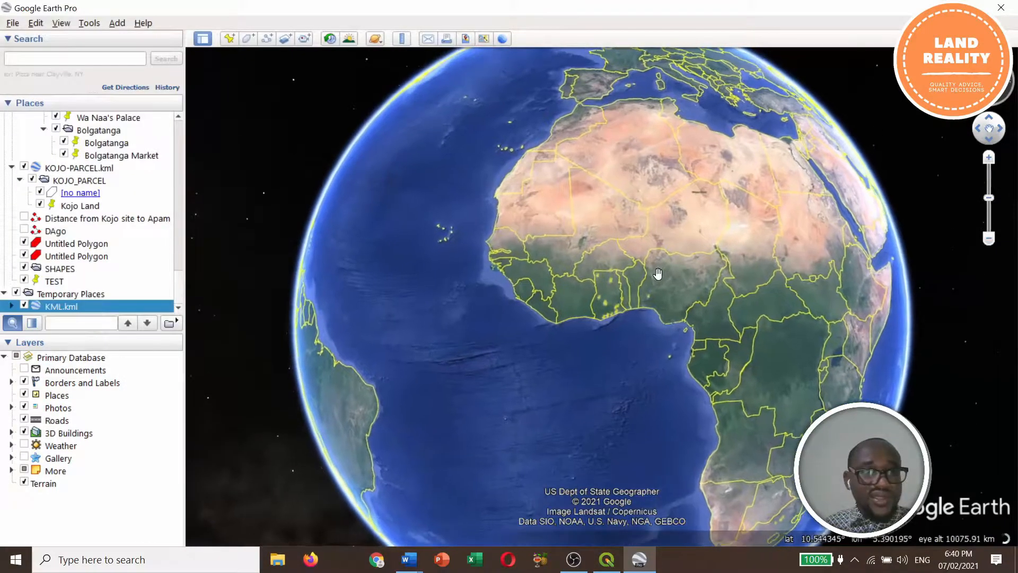